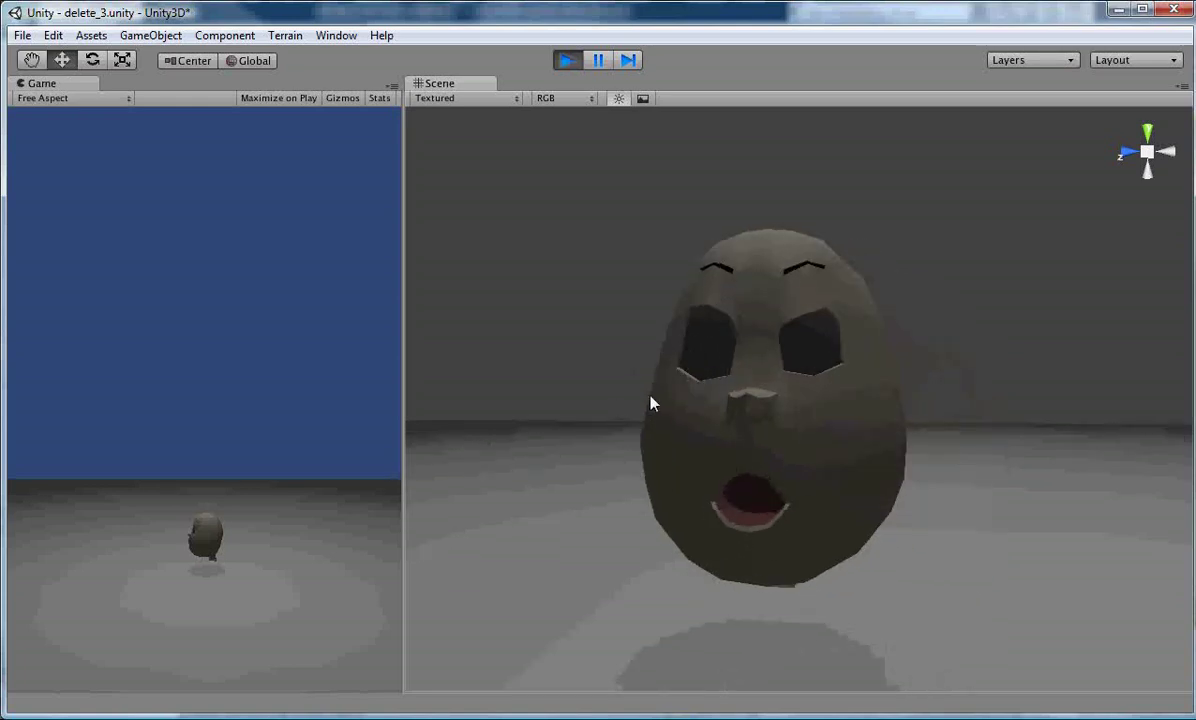
Stop play mode and show the 06_cloth layer in place of the egg layer
left_click(567, 60)
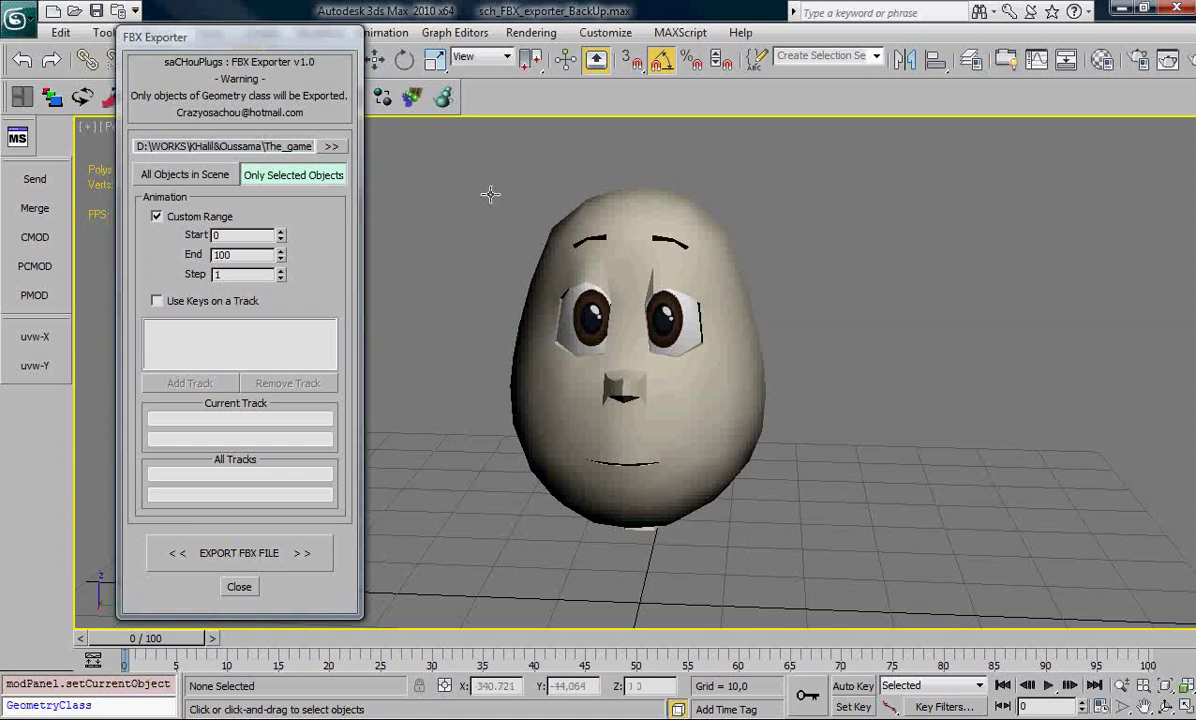
left_click(971, 59)
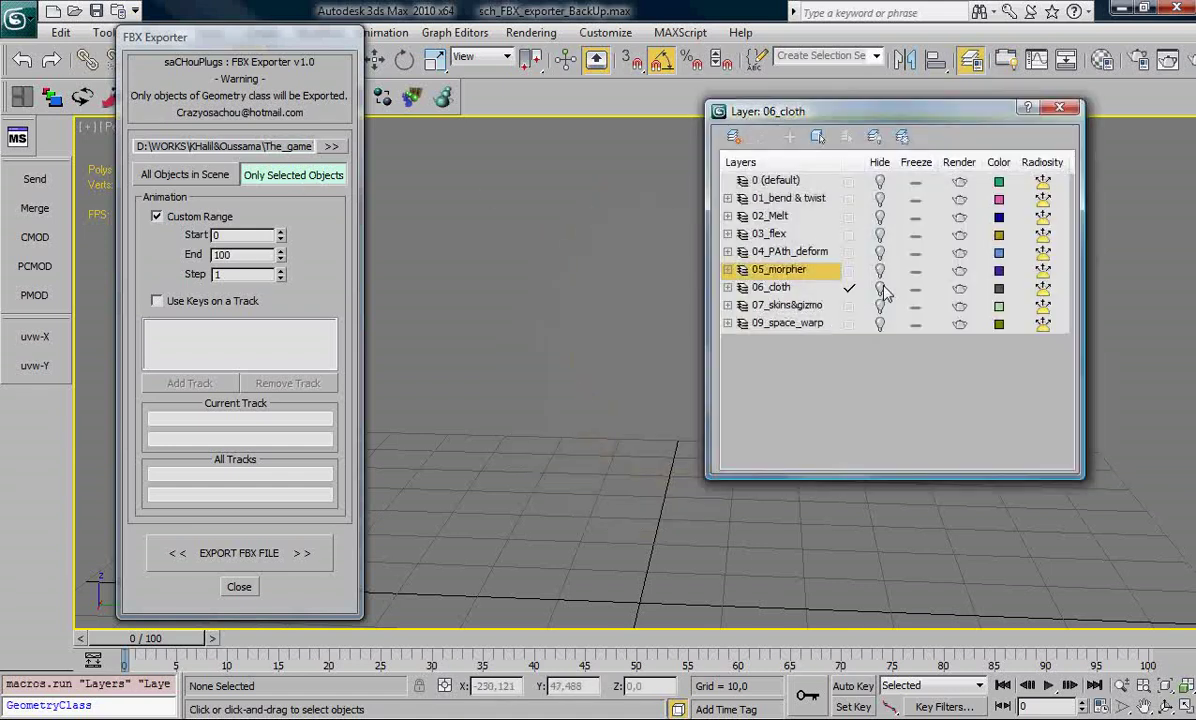
left_click(880, 289)
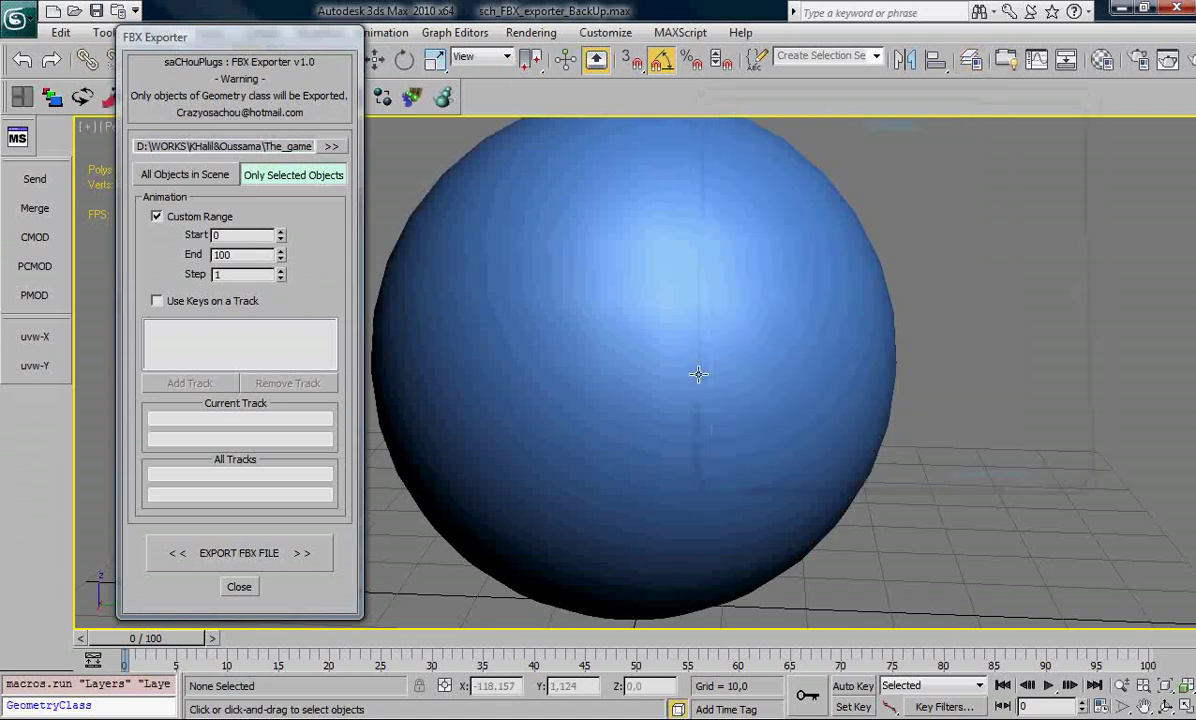
scroll(649, 344, "down", 6)
scroll(677, 391, "up", 3)
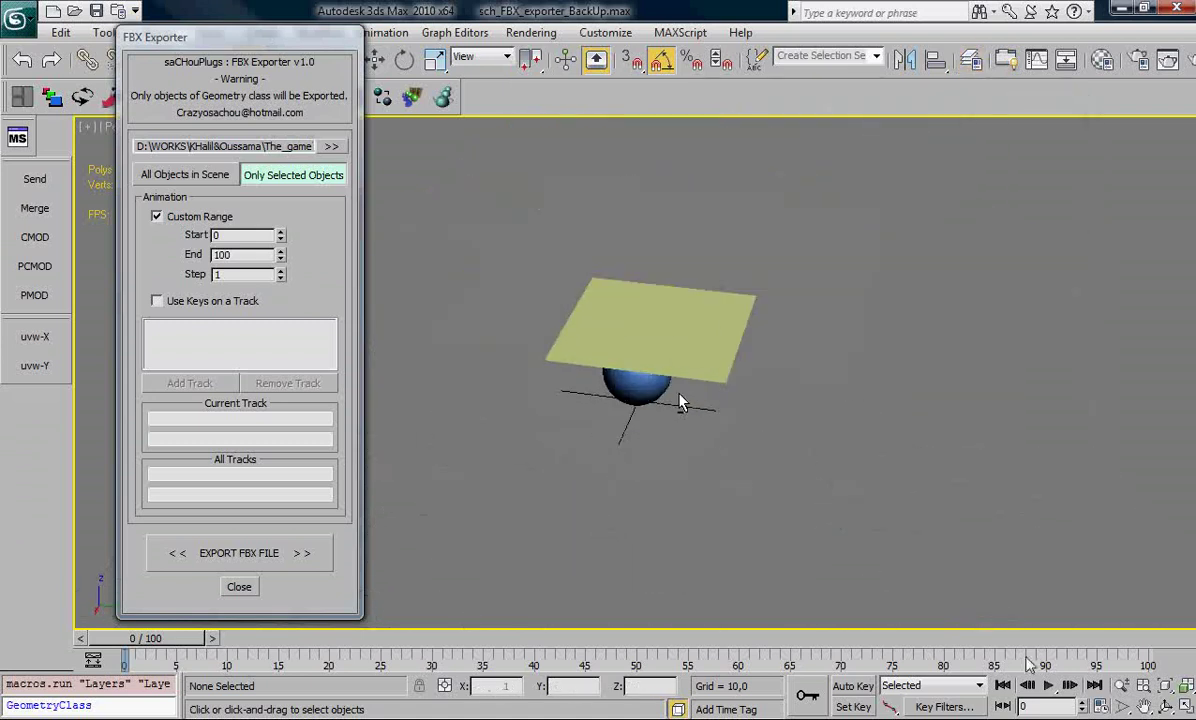
Play the cloth simulation to frame 78 and select the draped cloth plane
key("slash")
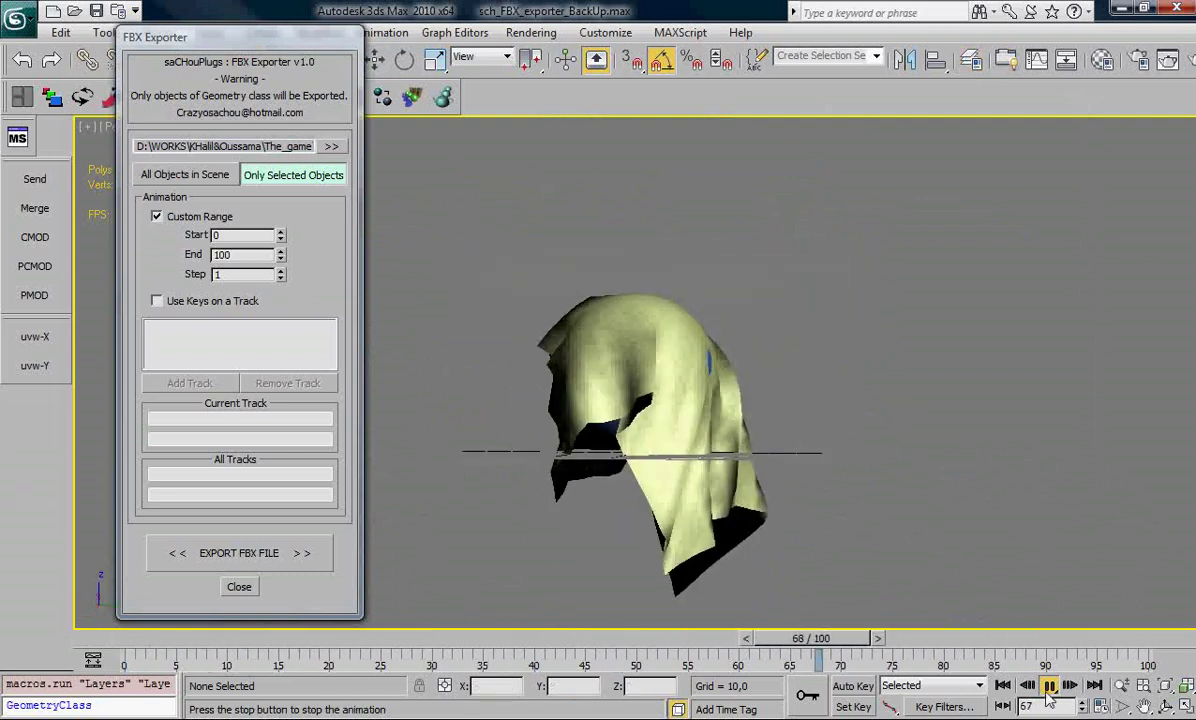
key("slash")
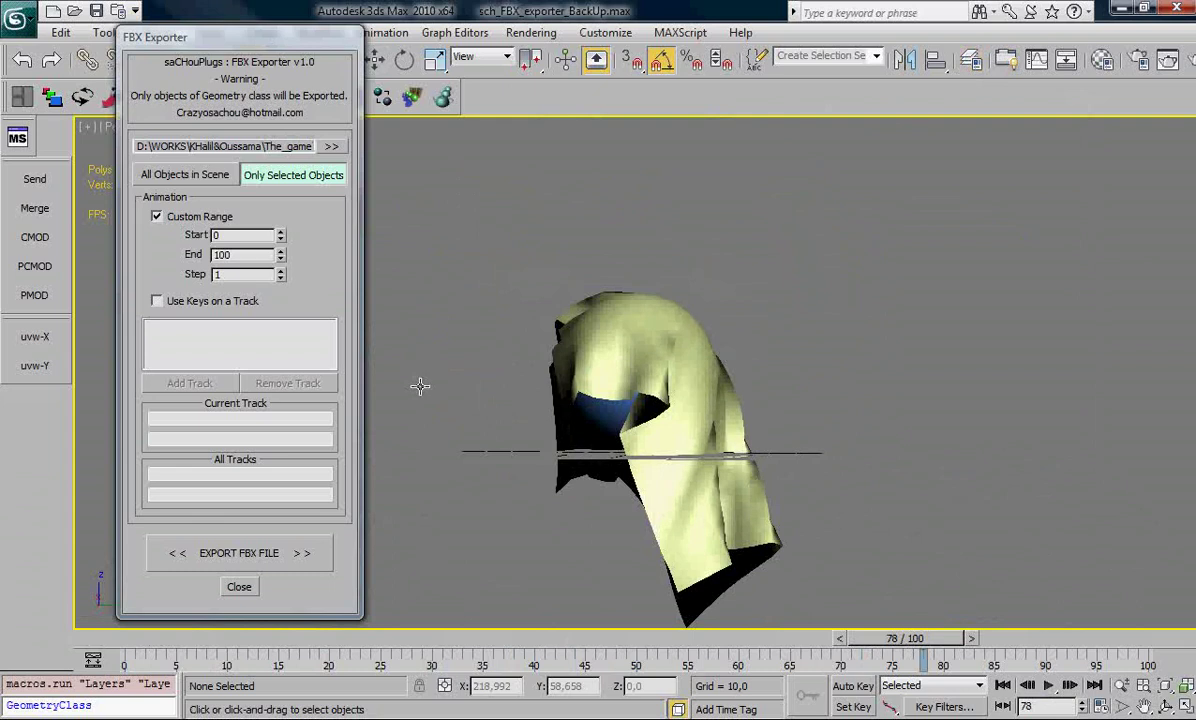
left_click(757, 484)
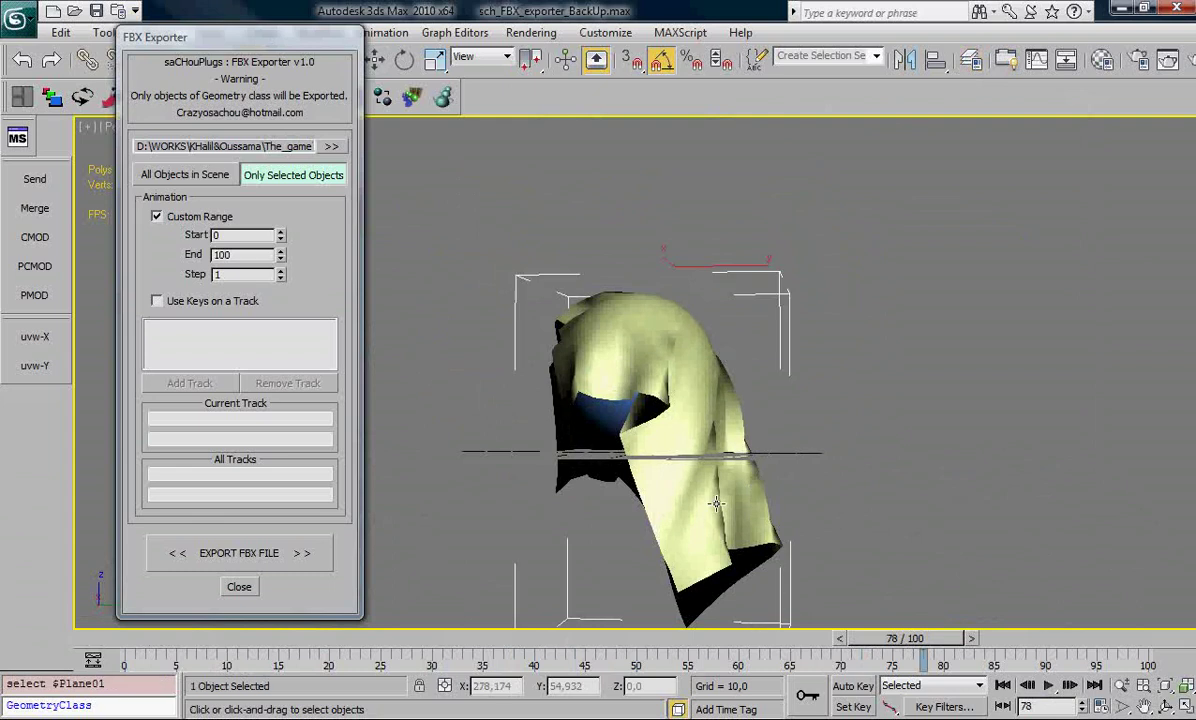
Export the cloth with the saCHouPlugs FBX Exporter, replacing the existing file with default options
left_click(250, 556)
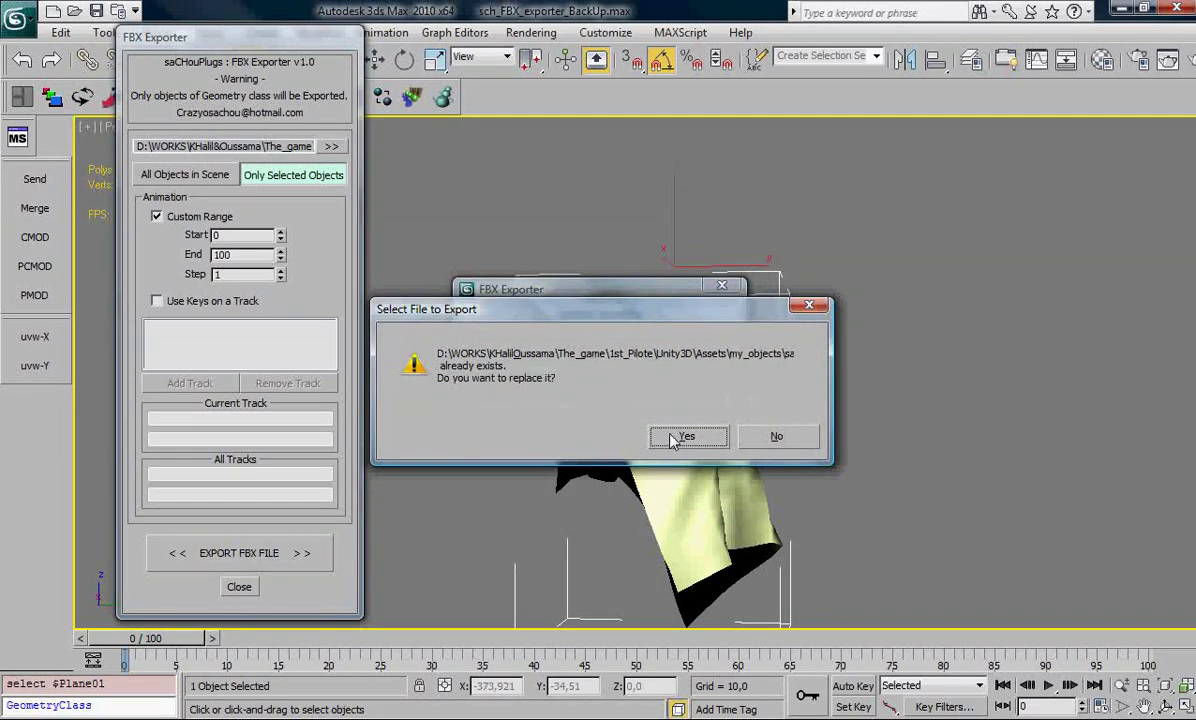
left_click(673, 440)
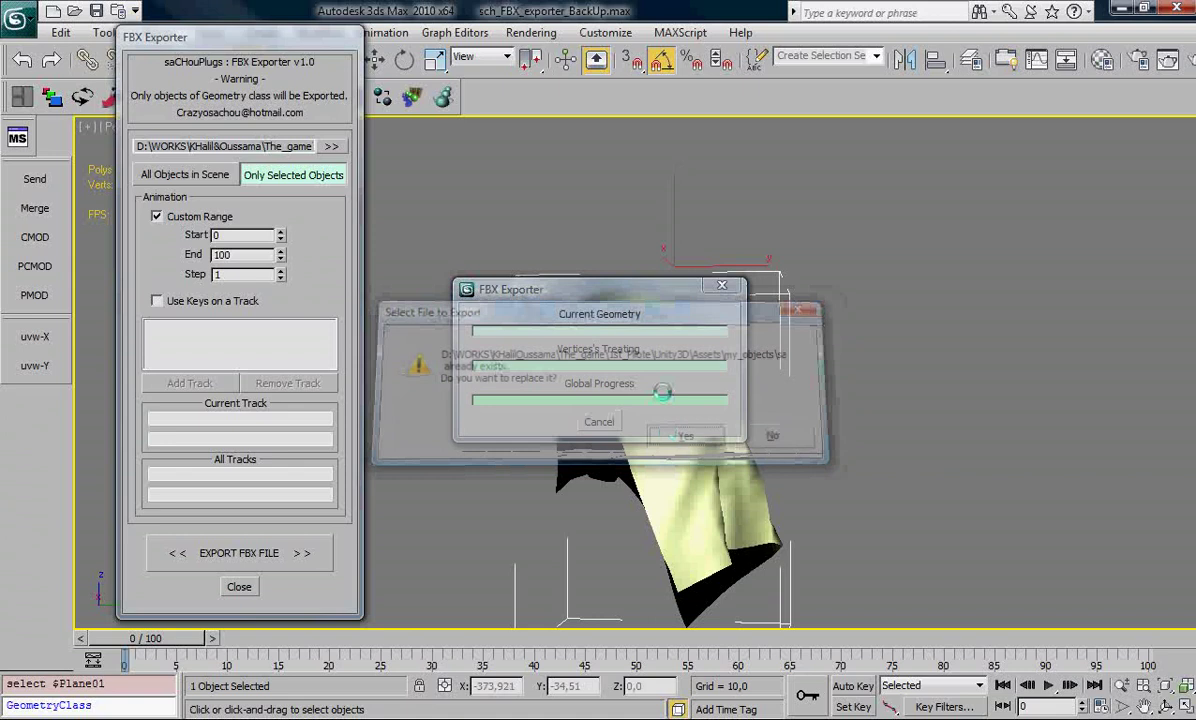
key("Return")
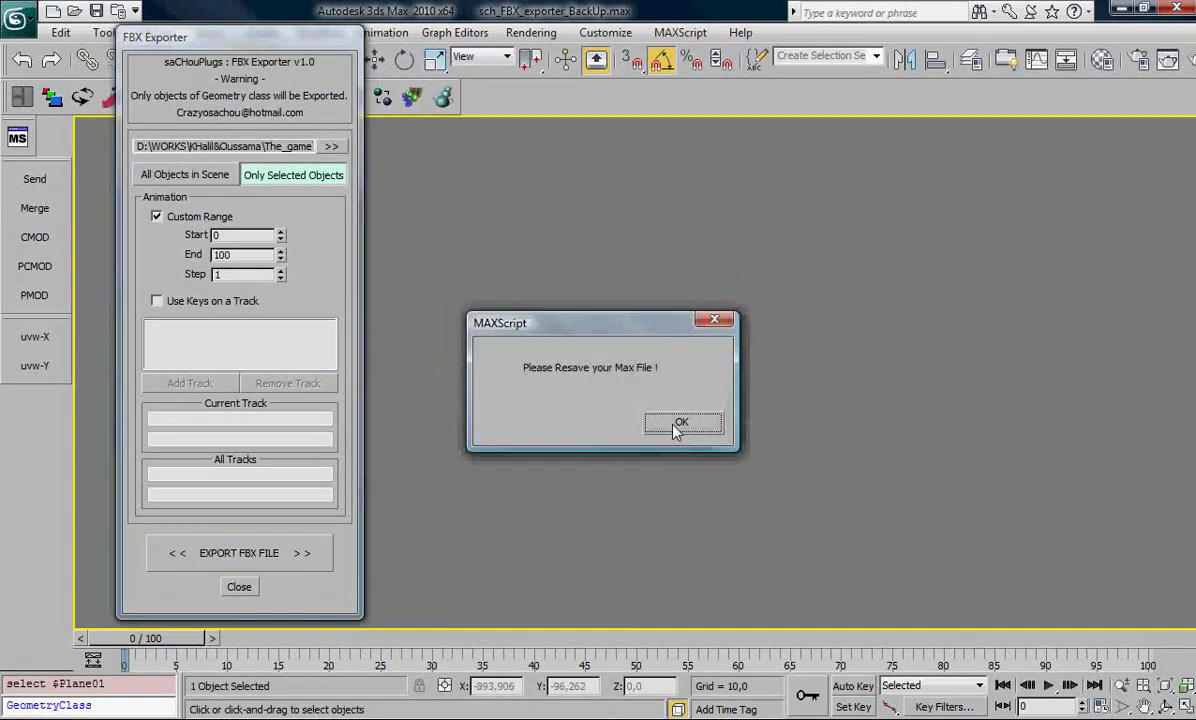
left_click(679, 423)
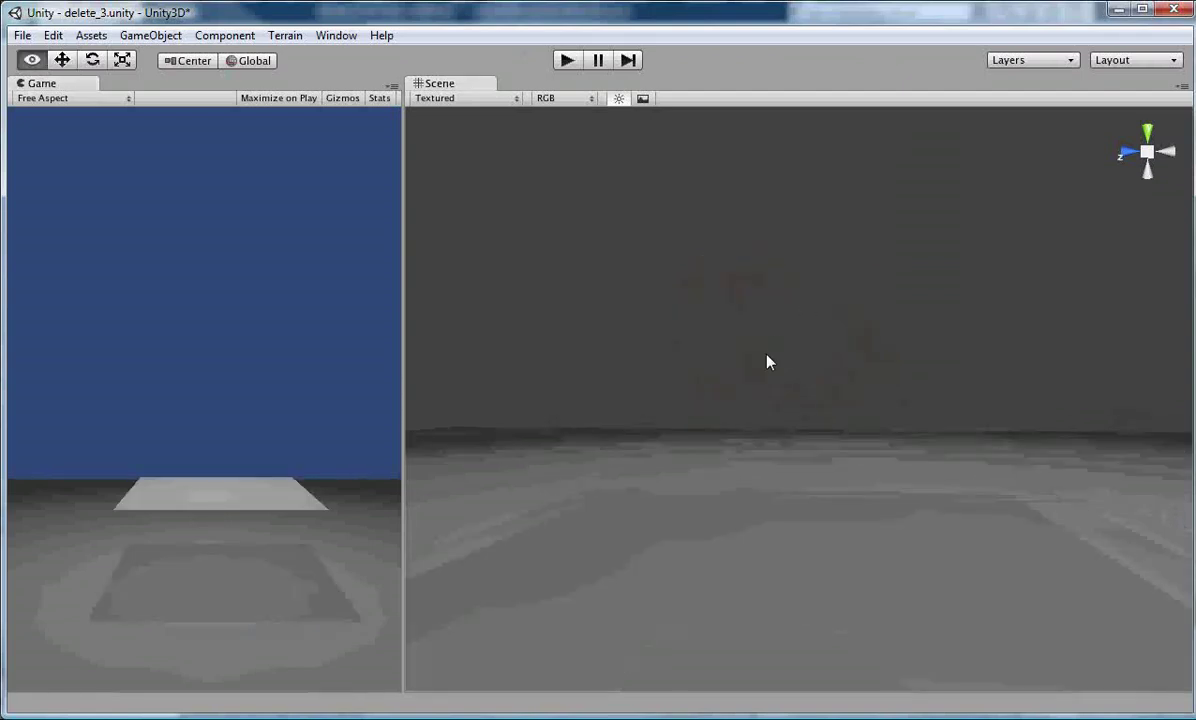
Test the imported cloth plane in Unity play mode, then stop it
left_click_drag(810, 410, 612, 168, "alt")
left_click(567, 60)
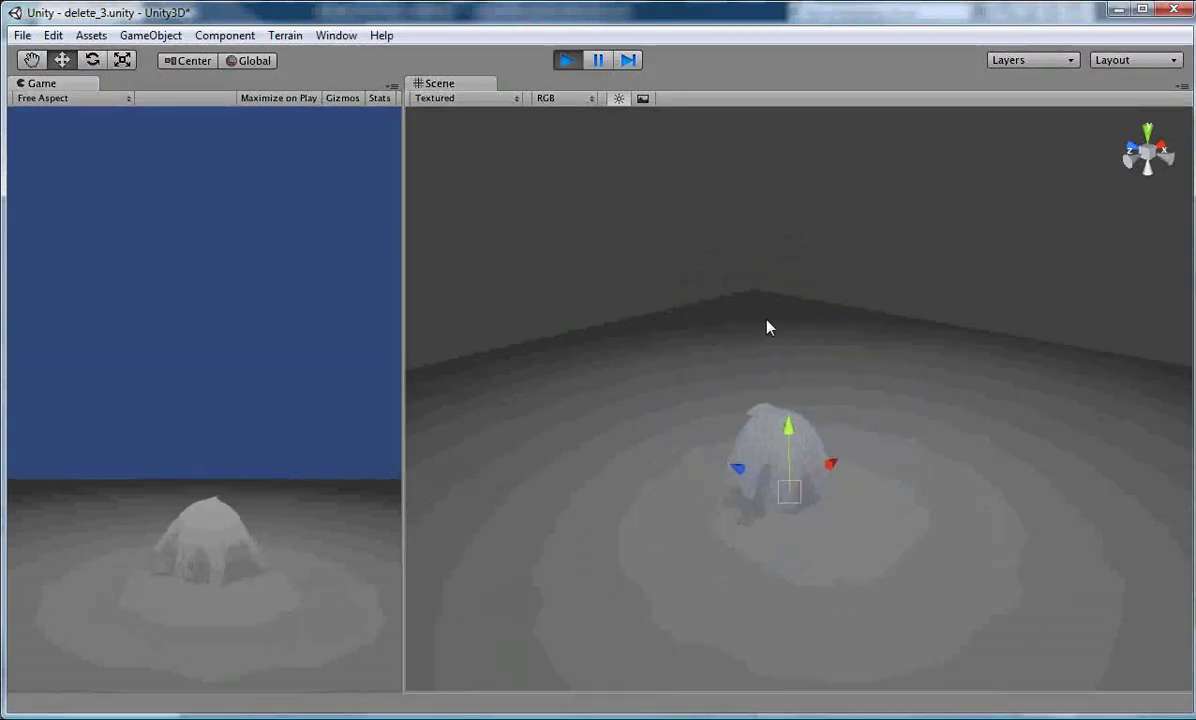
left_click(567, 60)
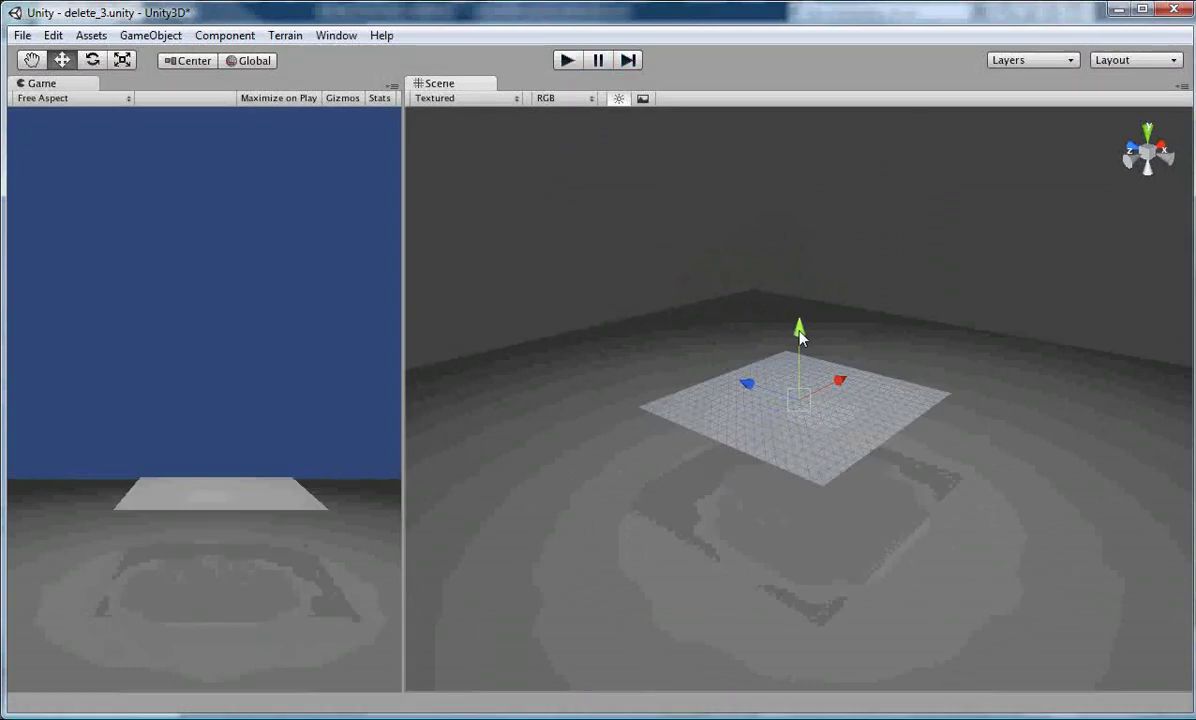
Raise the plane higher along Y and replay to watch it drape
left_click_drag(798, 305, 800, 150)
left_click(567, 60)
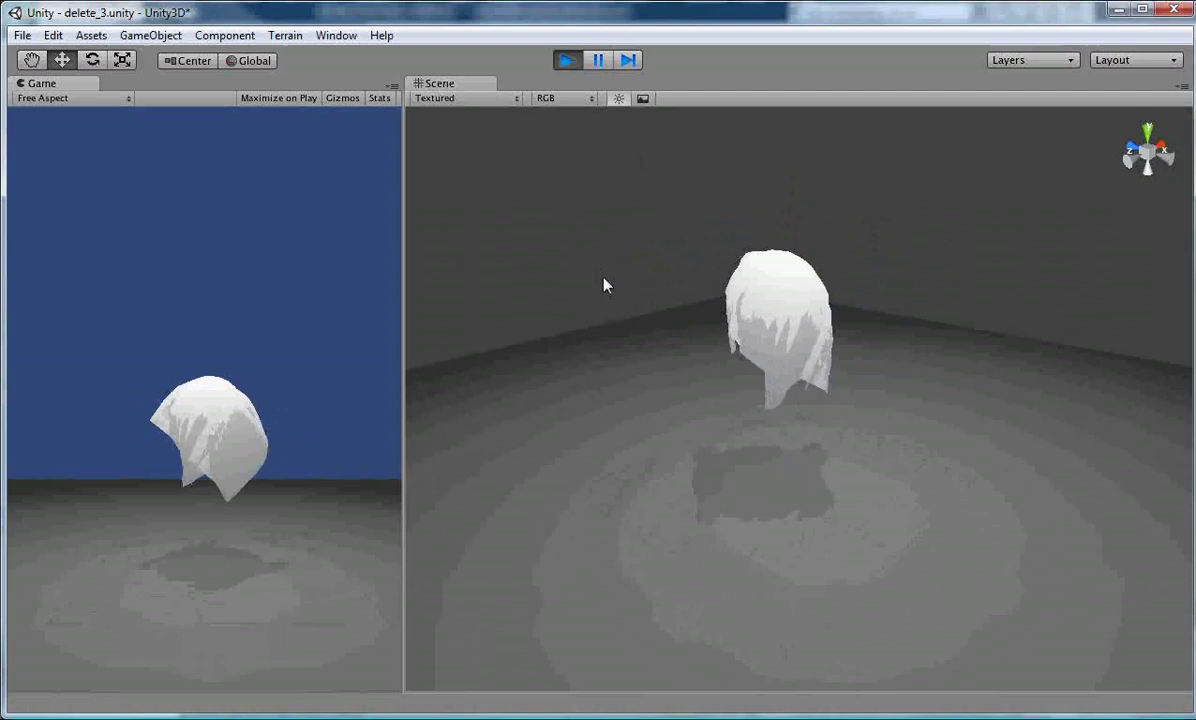
left_click_drag(603, 283, 614, 292, "alt")
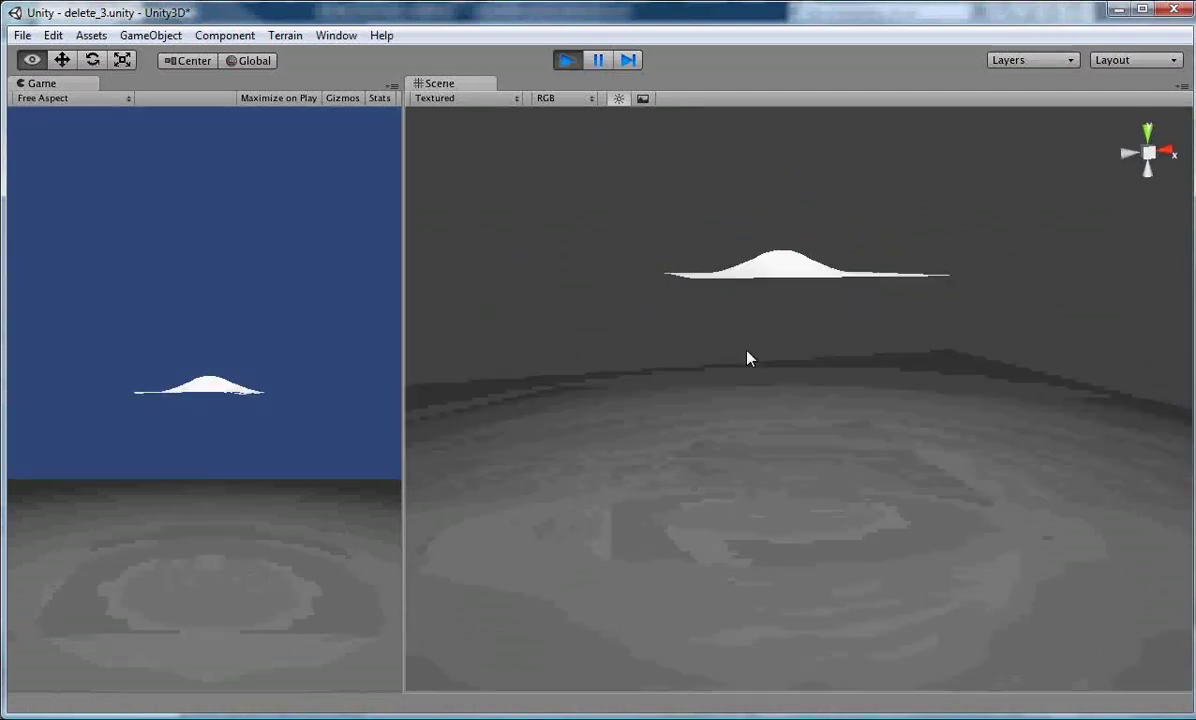
left_click(567, 60)
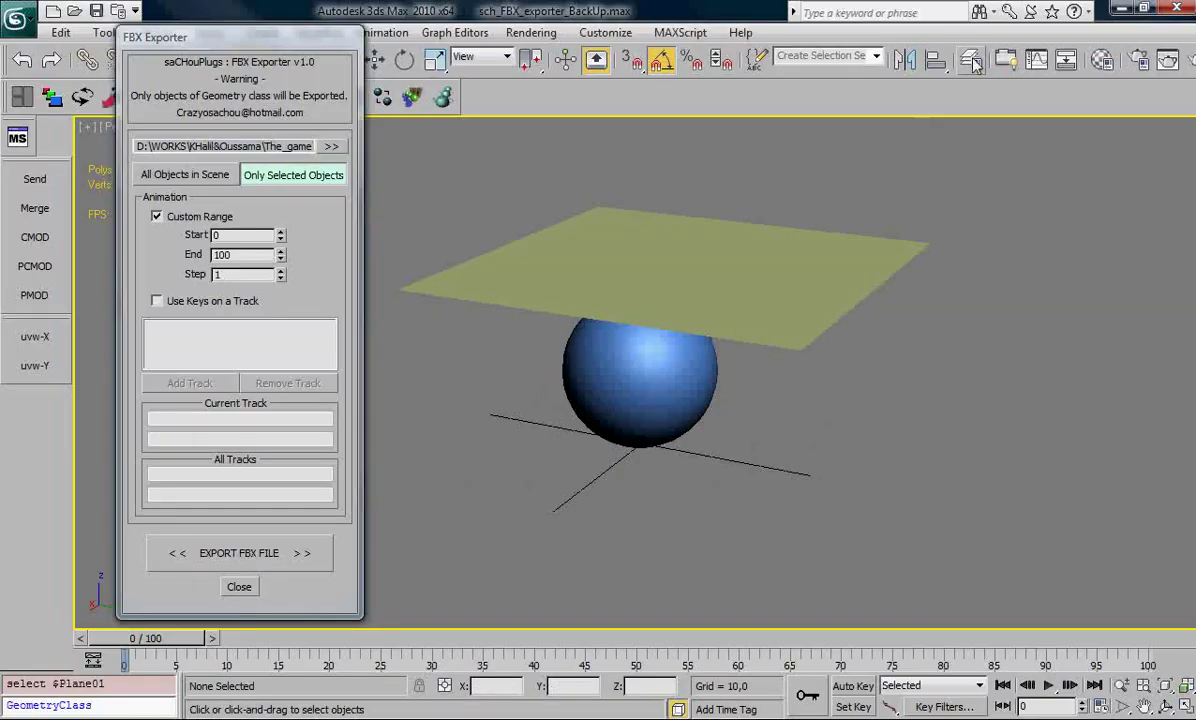
Show the 07_skins&gizmo layer, select the bent Cylinder02 and show its modifier stack at frame 7
left_click(971, 59)
left_click(881, 309)
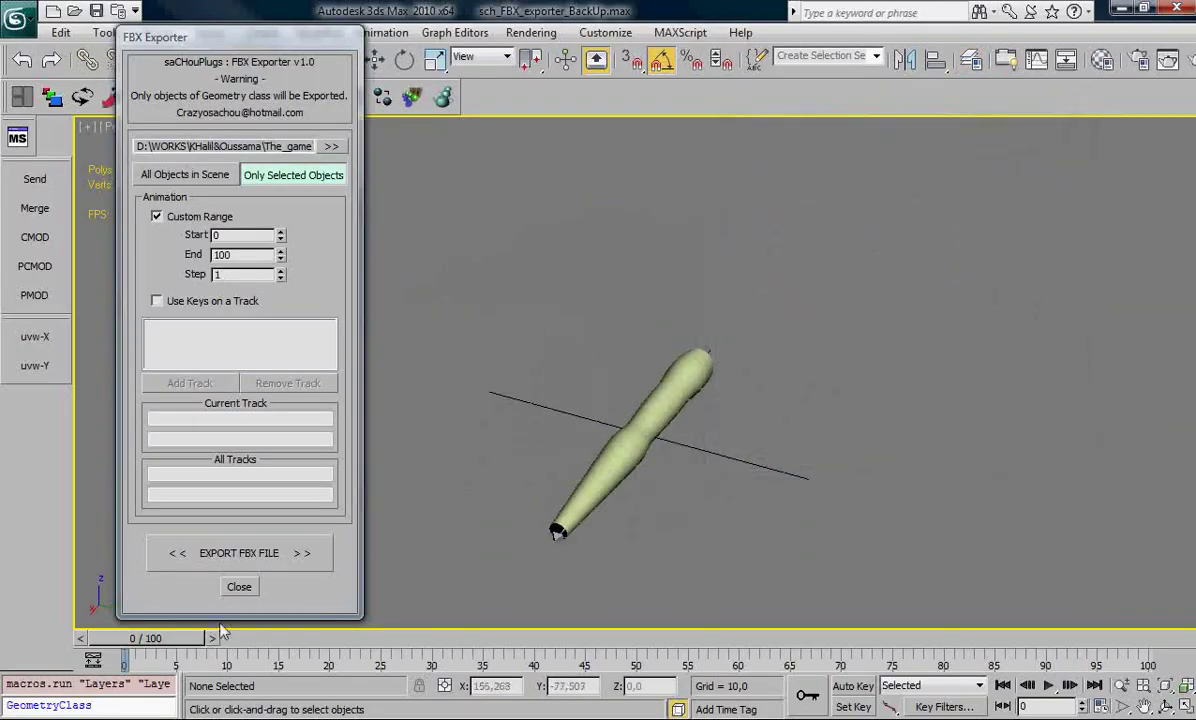
left_click_drag(148, 638, 252, 638)
left_click(605, 428)
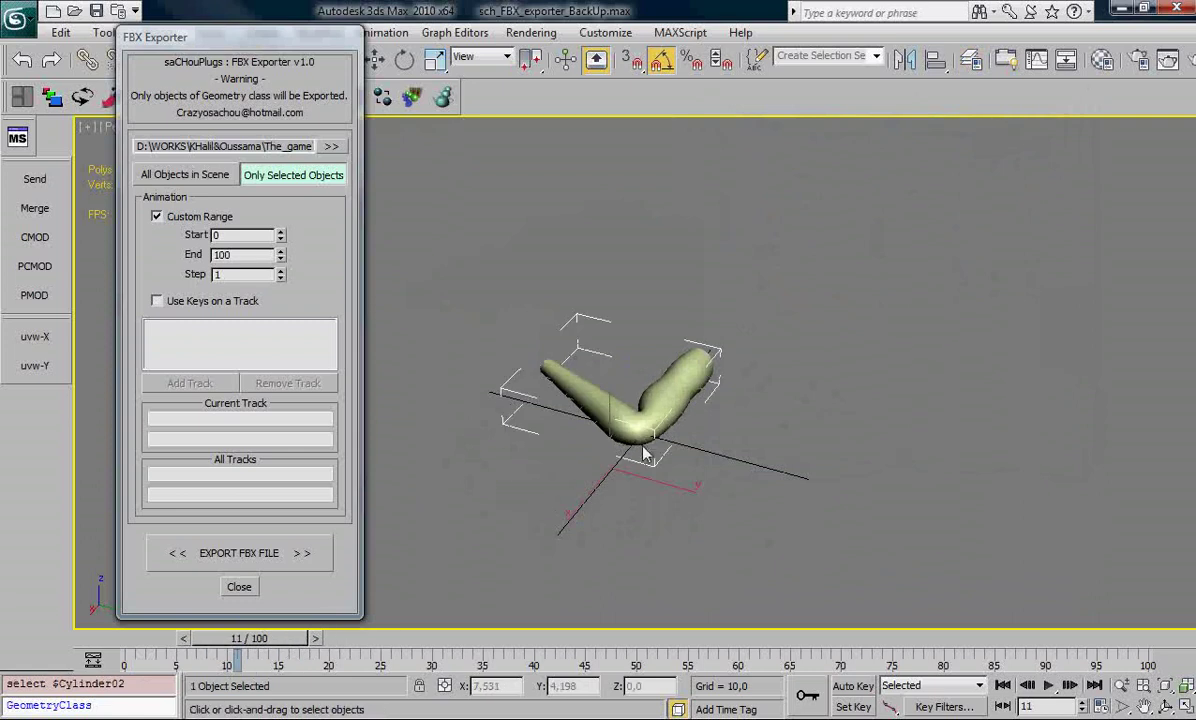
key("ctrl+m")
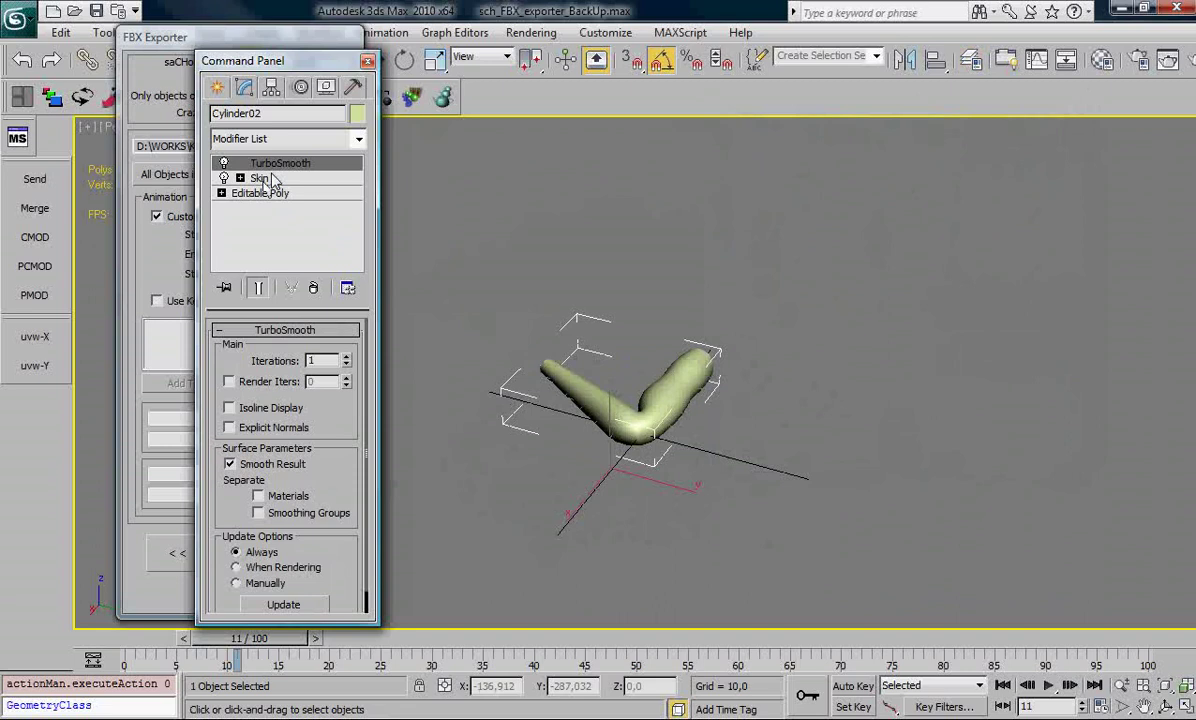
scroll(560, 370, "up", 2)
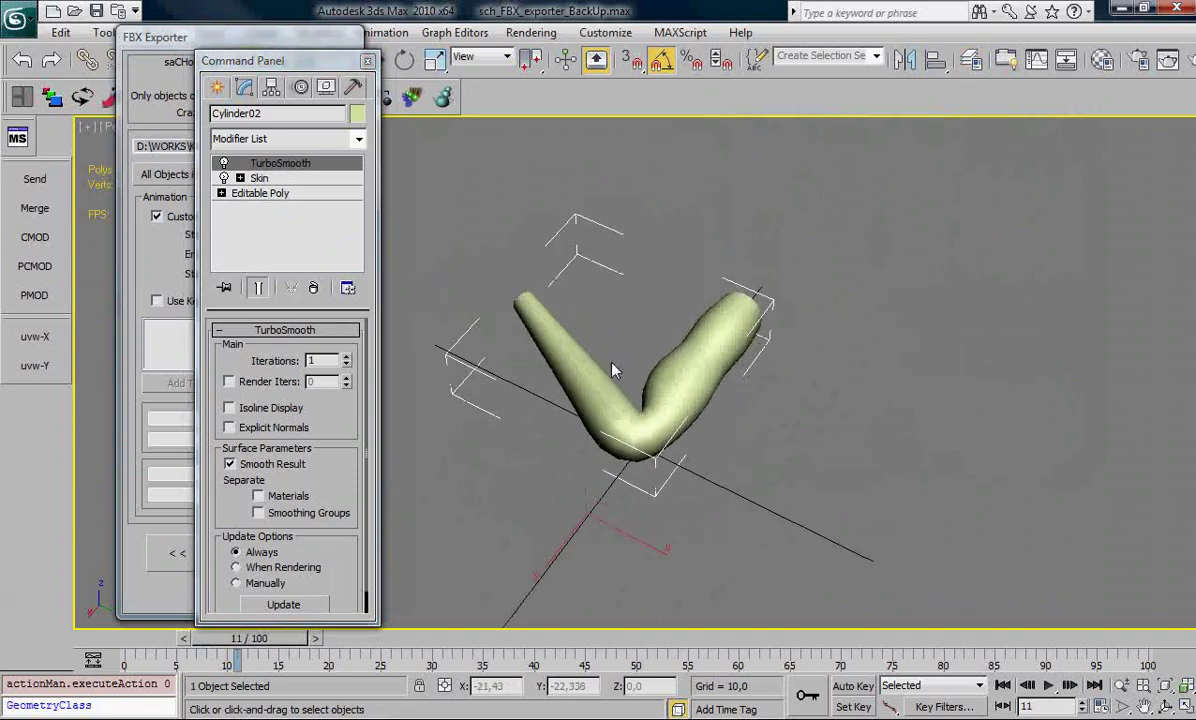
left_click_drag(268, 645, 231, 640)
Open Cylinder02's Skin modifier, enable envelope editing and expand its Gizmos rollout
left_click(259, 178)
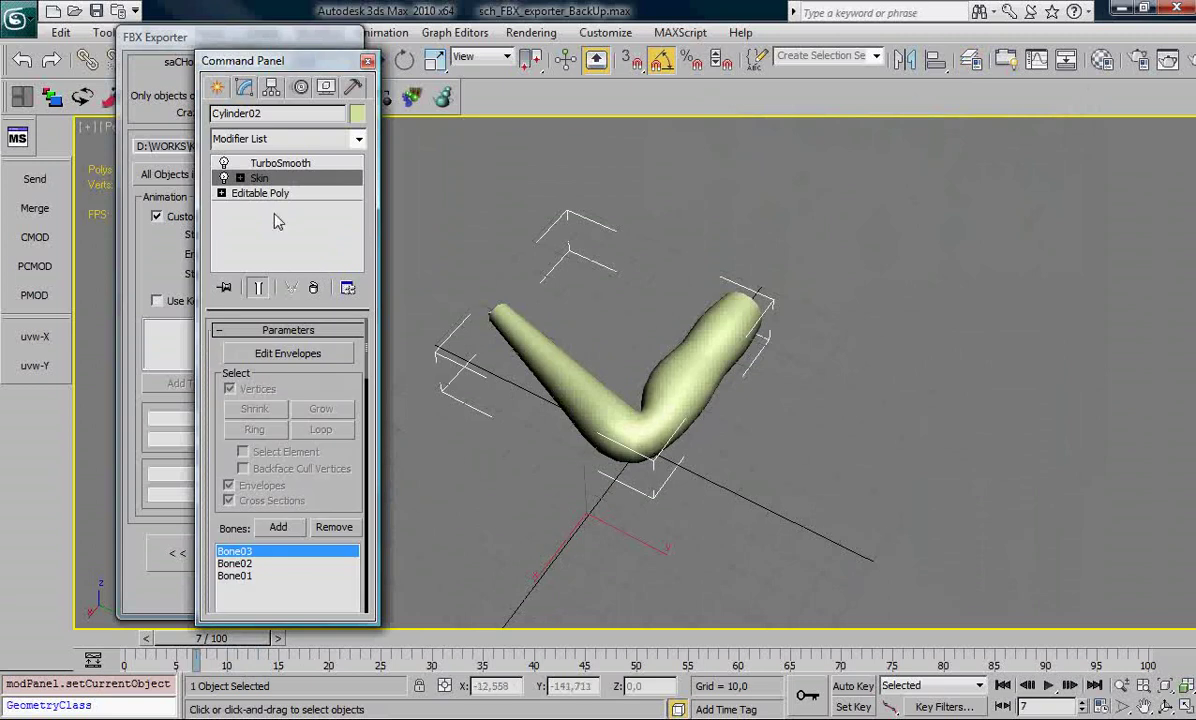
left_click(288, 353)
mouse_move(486, 382)
middle_mouse_down("alt")
mouse_move(742, 360)
mouse_move(470, 382)
middle_mouse_up("alt")
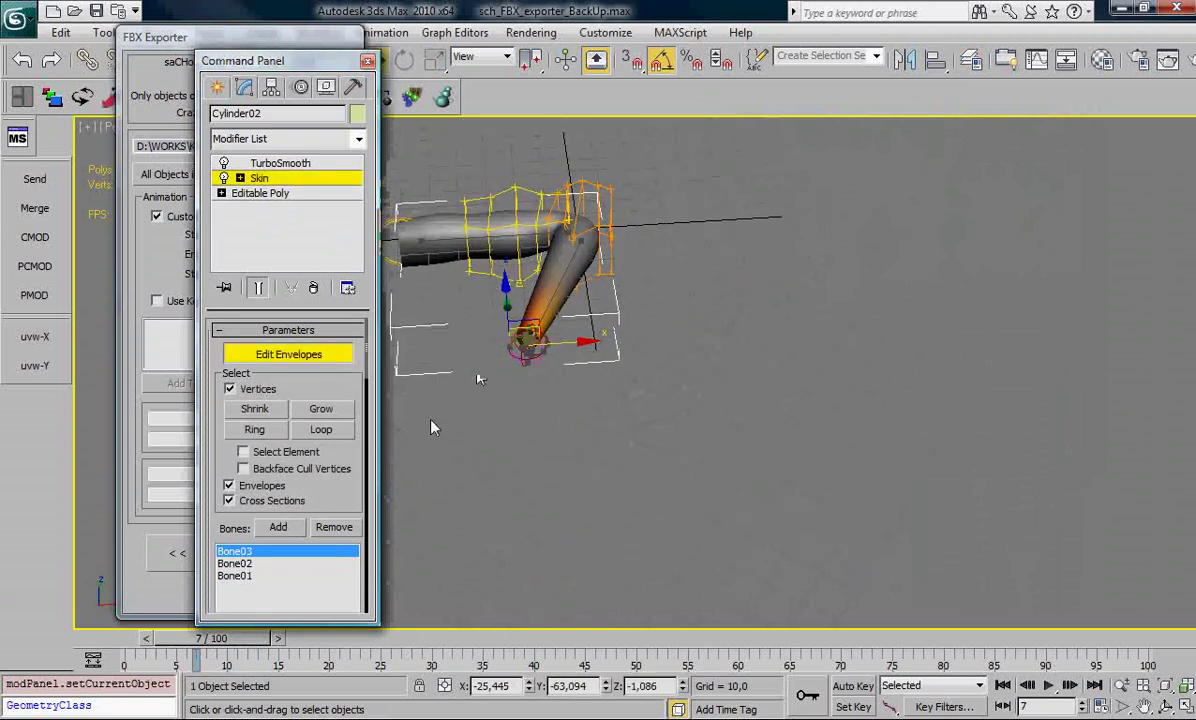
scroll(218, 485, "down", 10)
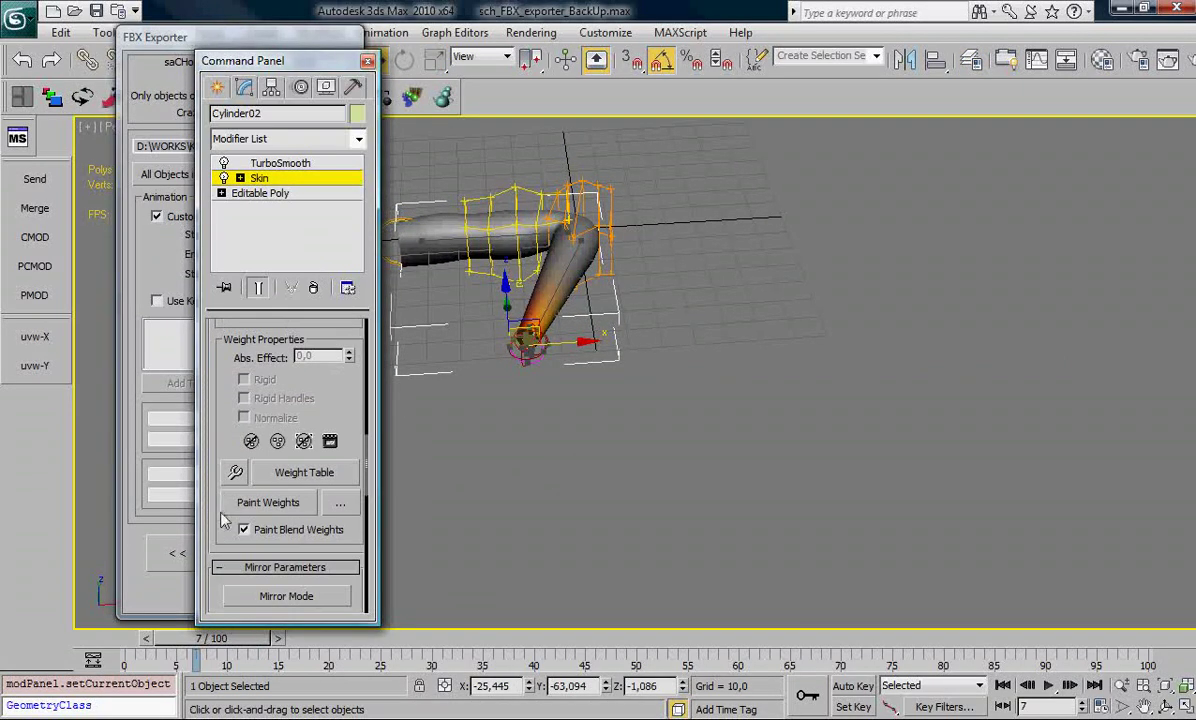
scroll(216, 497, "down", 10)
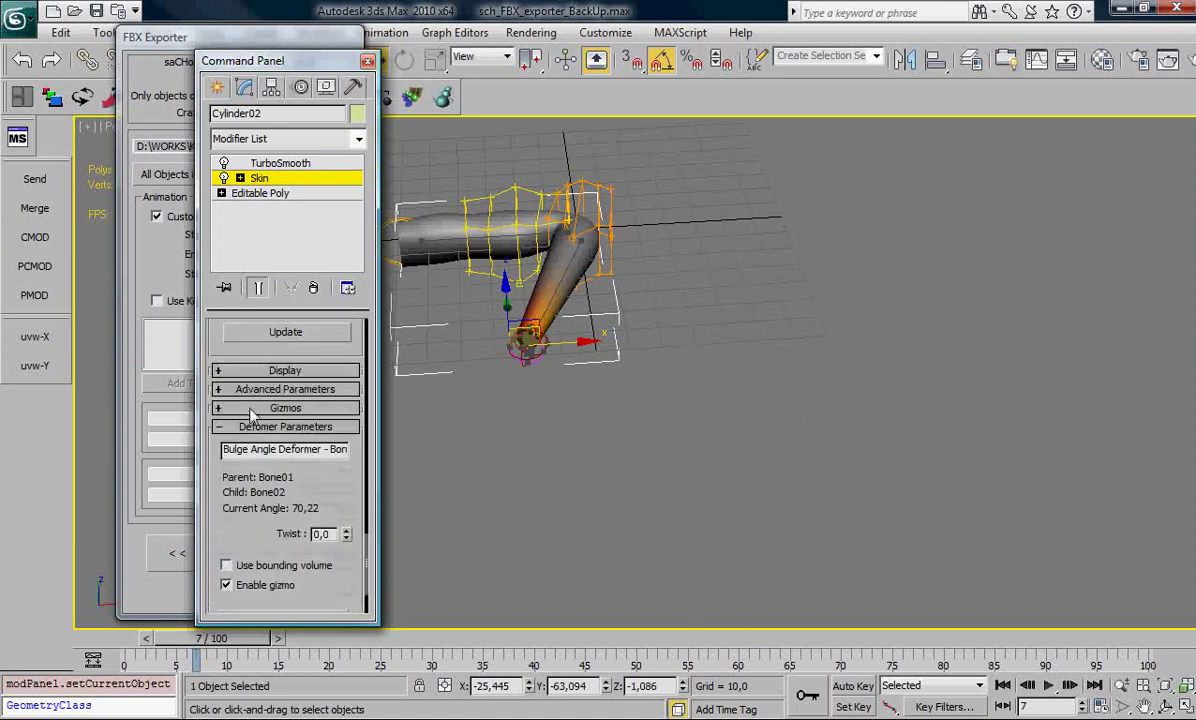
left_click(251, 410)
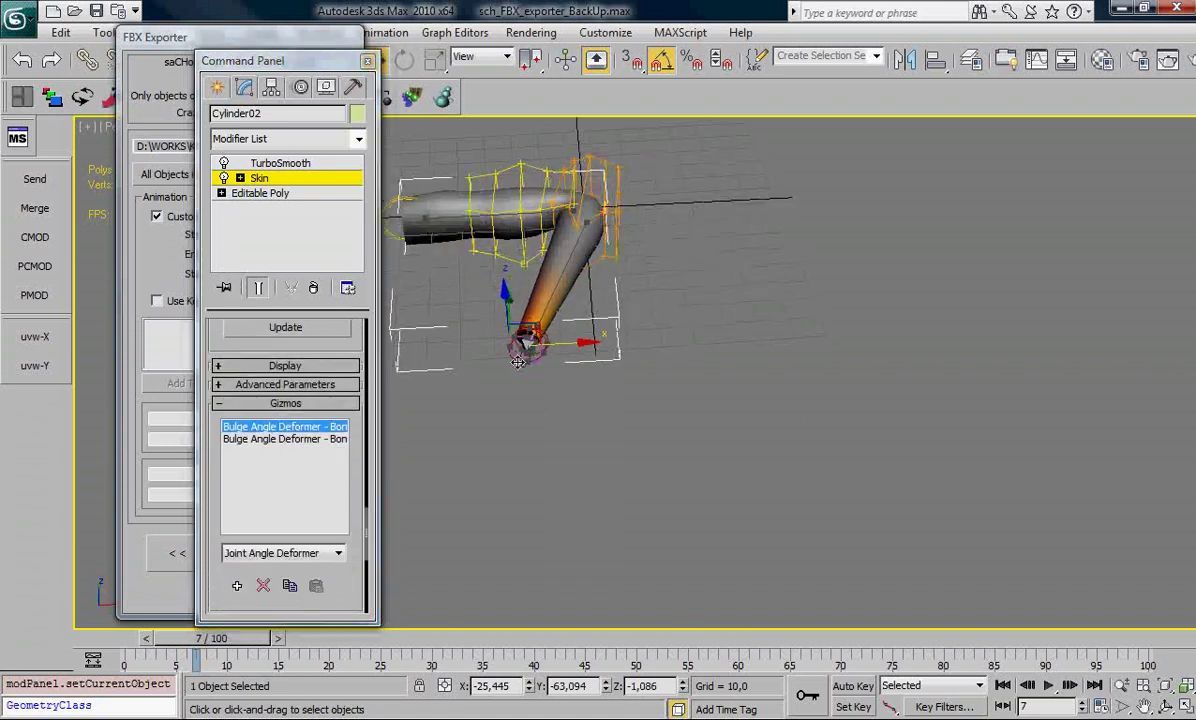
middle_click_drag(500, 400, 805, 462, "alt")
scroll(620, 412, "up", 5)
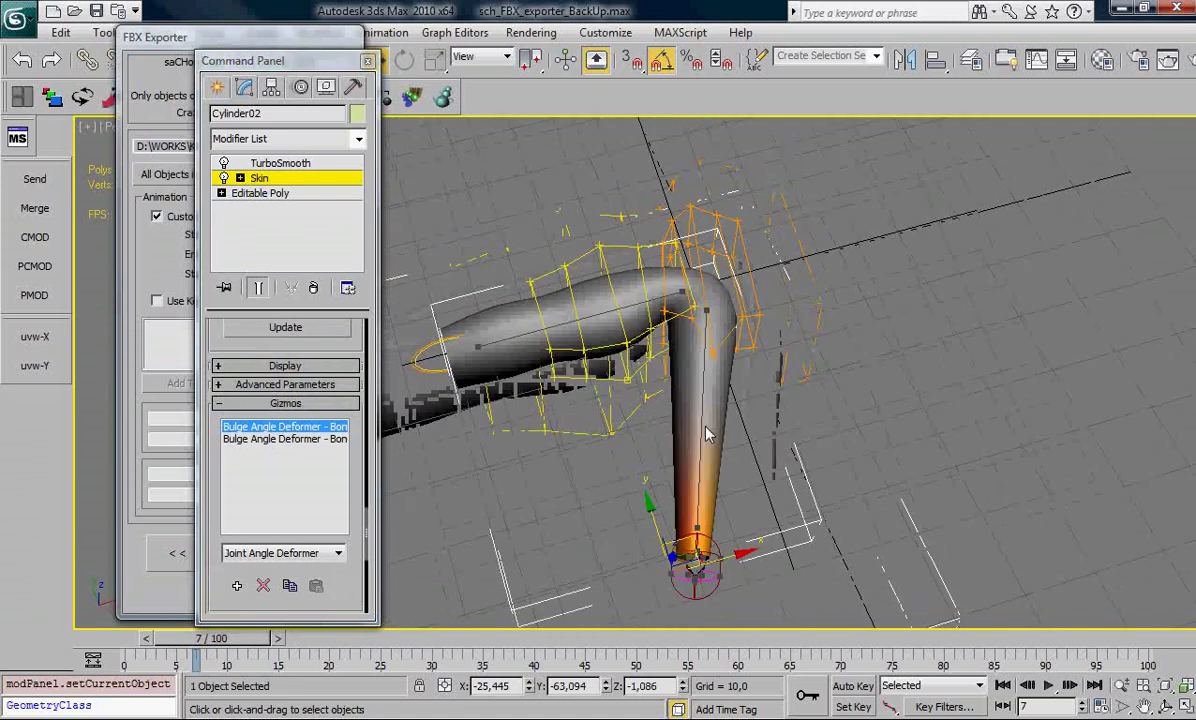
scroll(800, 472, "down", 3)
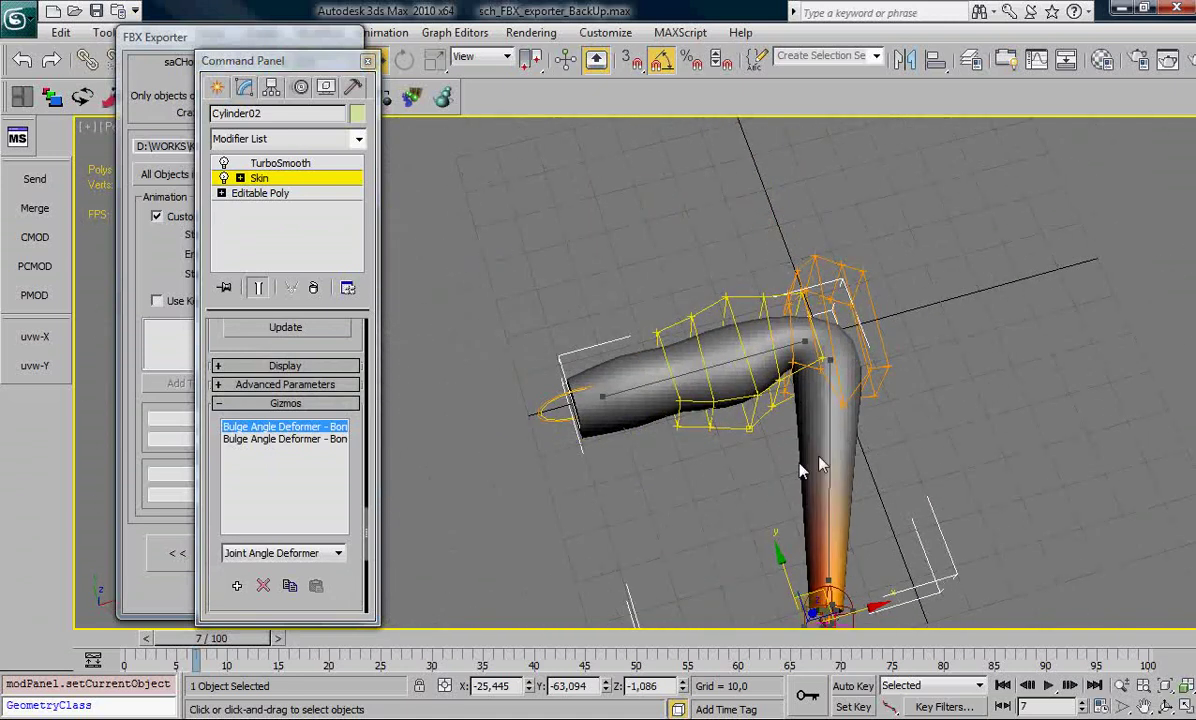
middle_click_drag(782, 426, 814, 387)
scroll(780, 395, "up", 2)
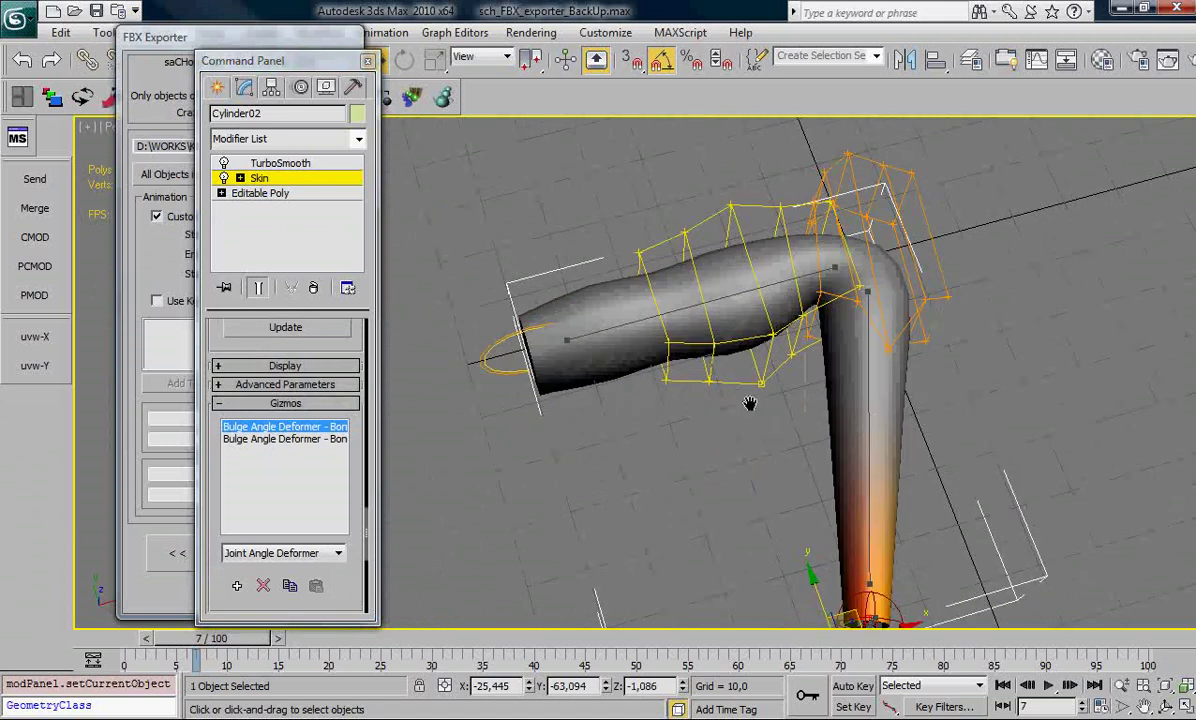
Scrub the timeline from frame 6 to 19 to watch the arm bend and straighten
left_click_drag(252, 638, 246, 640)
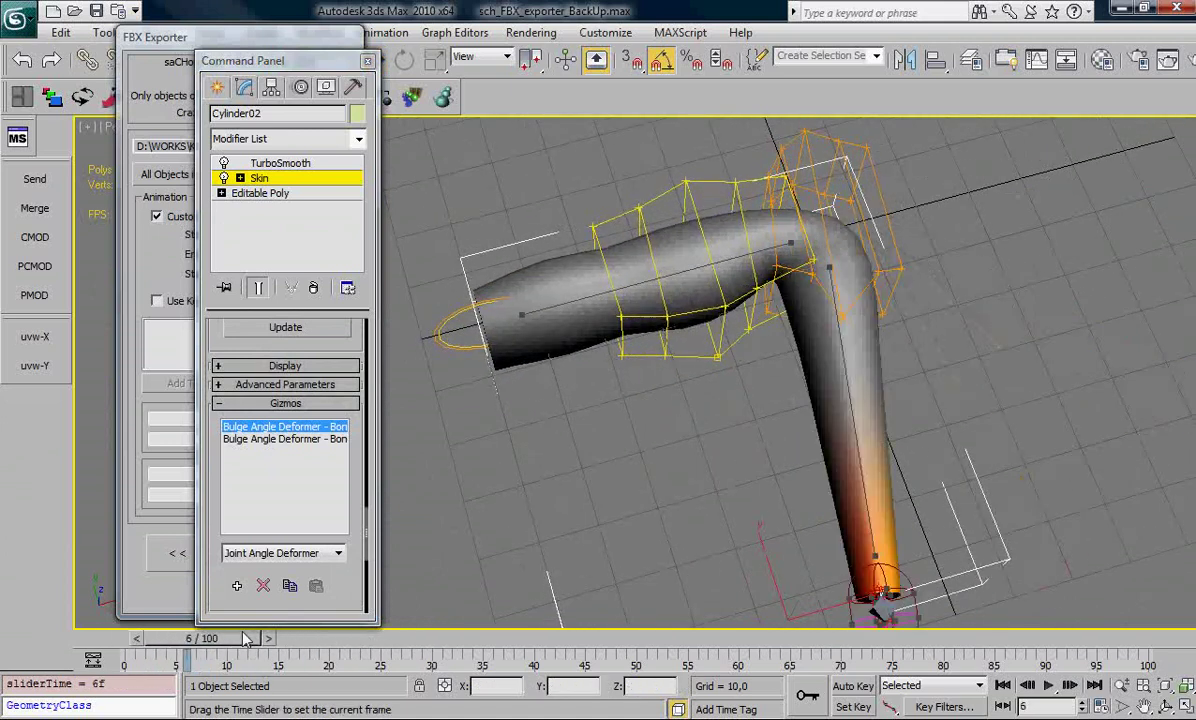
middle_click_drag(730, 400, 700, 330, "alt")
left_click_drag(210, 638, 399, 645)
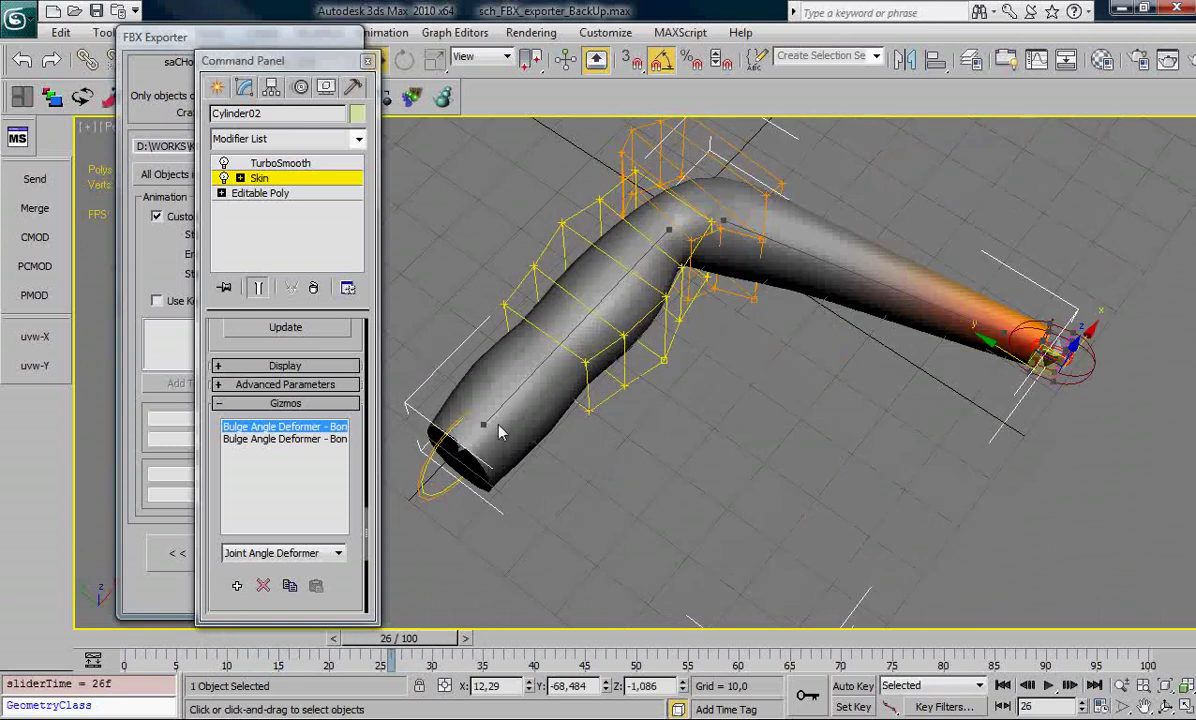
middle_click_drag(660, 440, 609, 414, "alt")
Exit envelope editing, close the Command Panel and export Cylinder02 to FBX, overwriting the old file
left_click(259, 178)
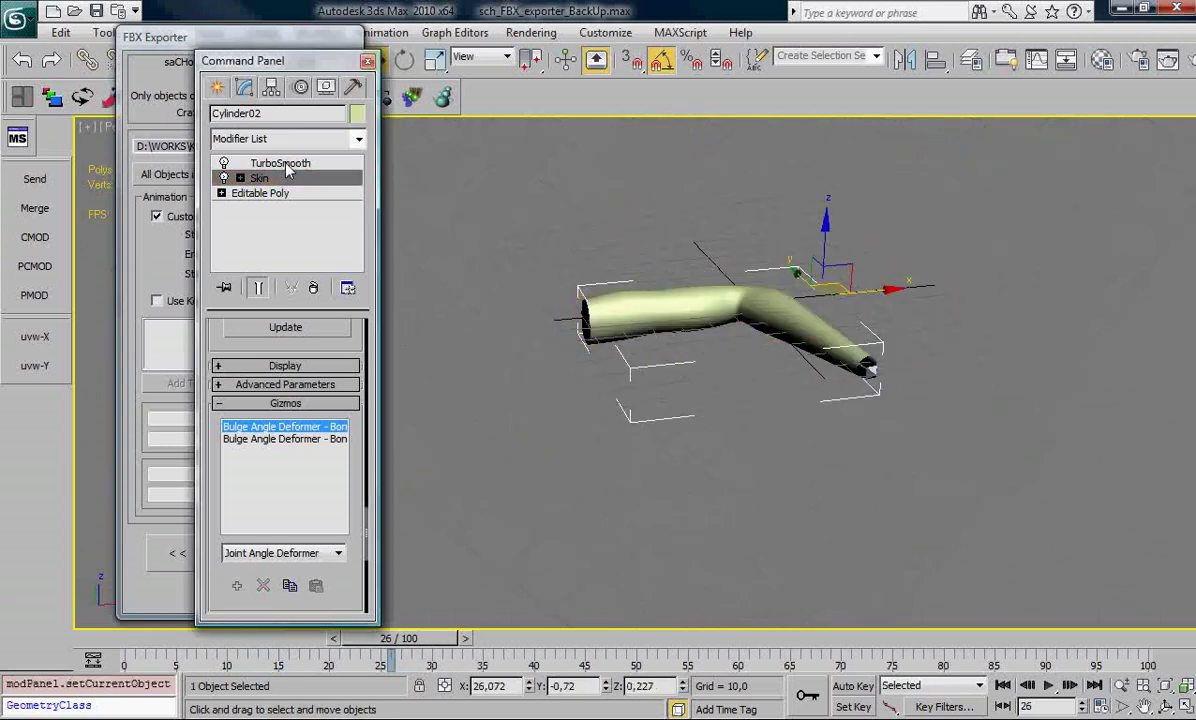
left_click(769, 376)
left_click(700, 335)
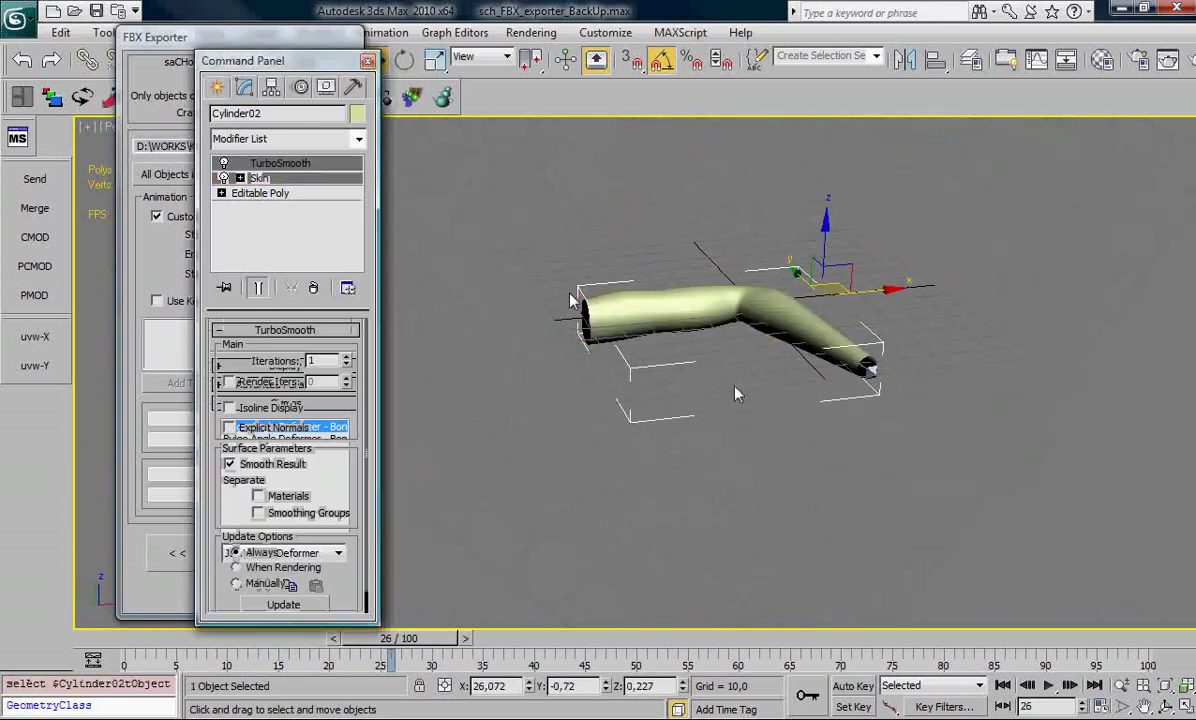
left_click(367, 61)
left_click(242, 539)
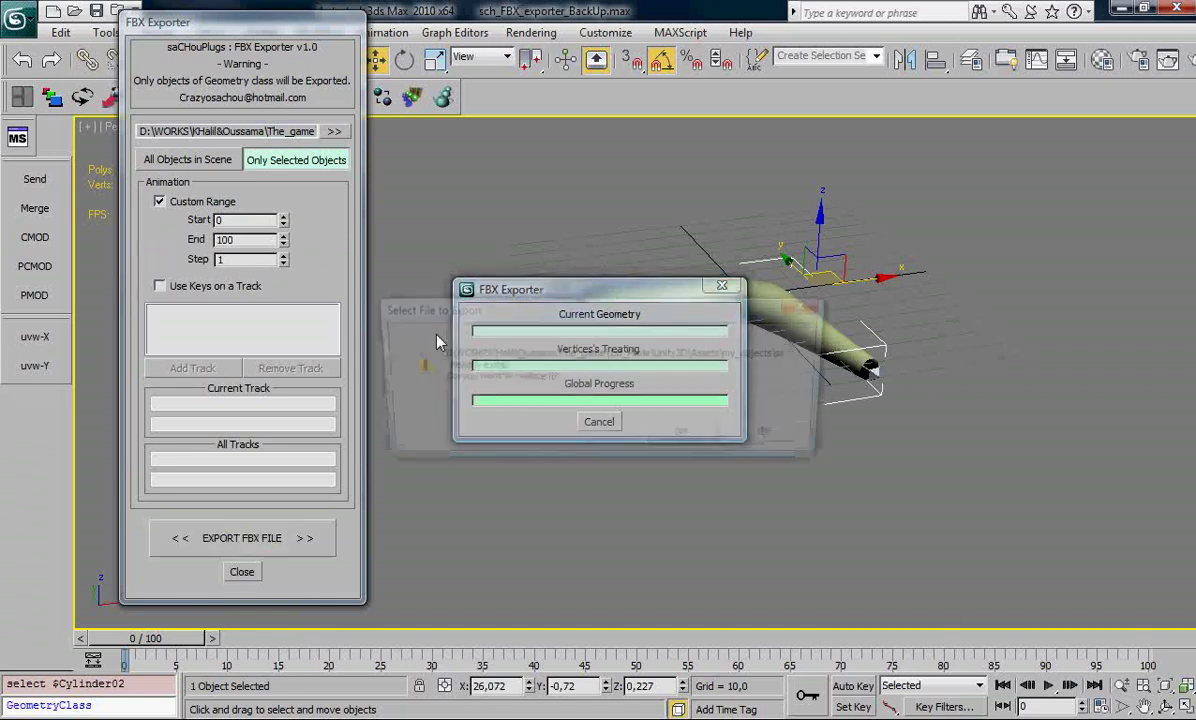
left_click(687, 436)
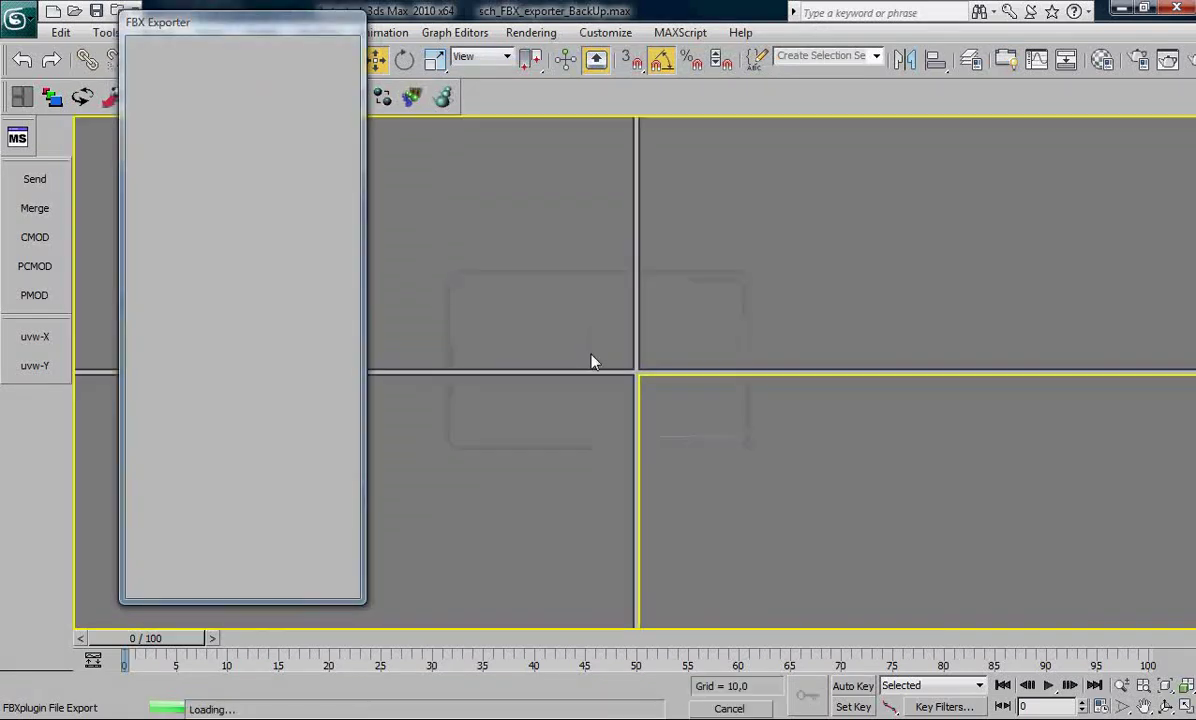
Dismiss the resave reminder, then select and frame the imported tube in Unity
left_click(683, 422)
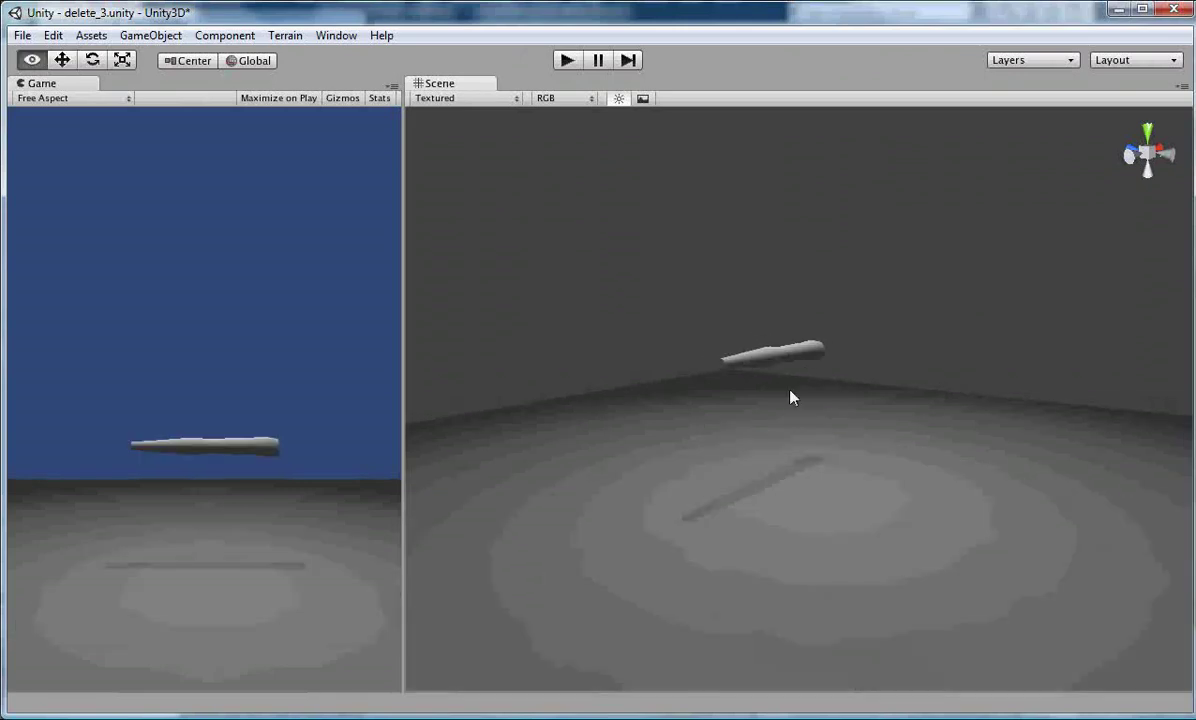
left_click(805, 362)
key("f")
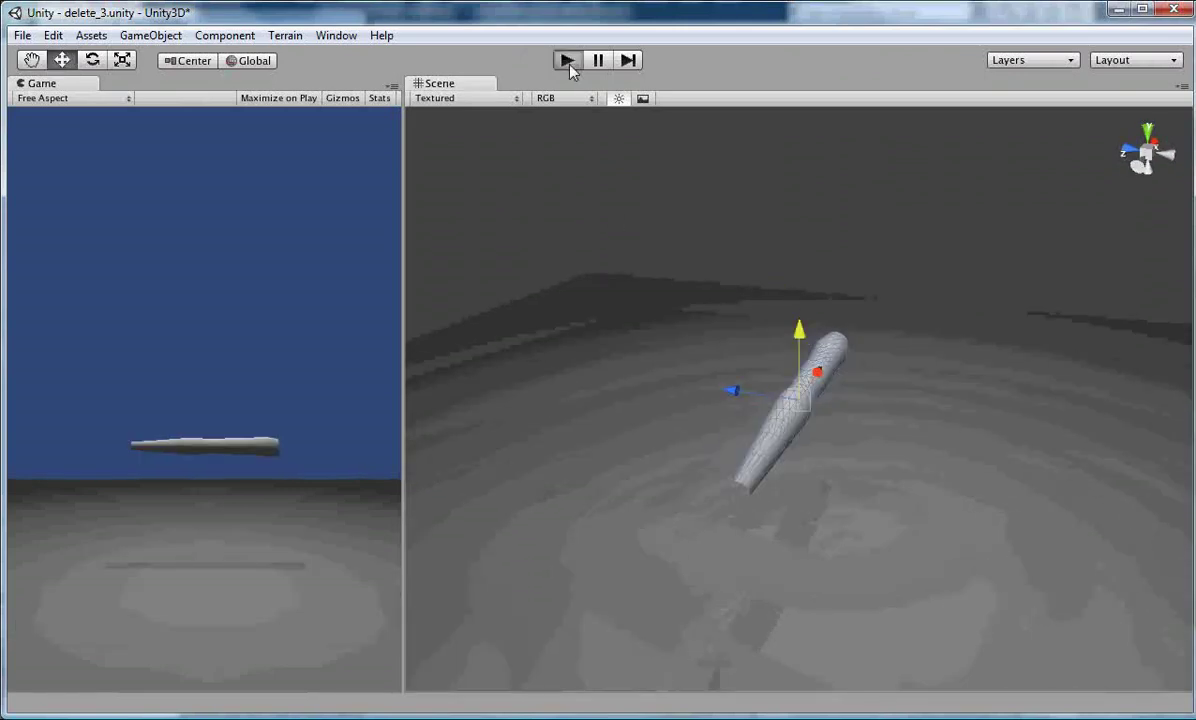
Play the tube's bending animation while orbiting the Scene view, then stop
left_click(566, 60)
left_click_drag(675, 366, 860, 433, "alt")
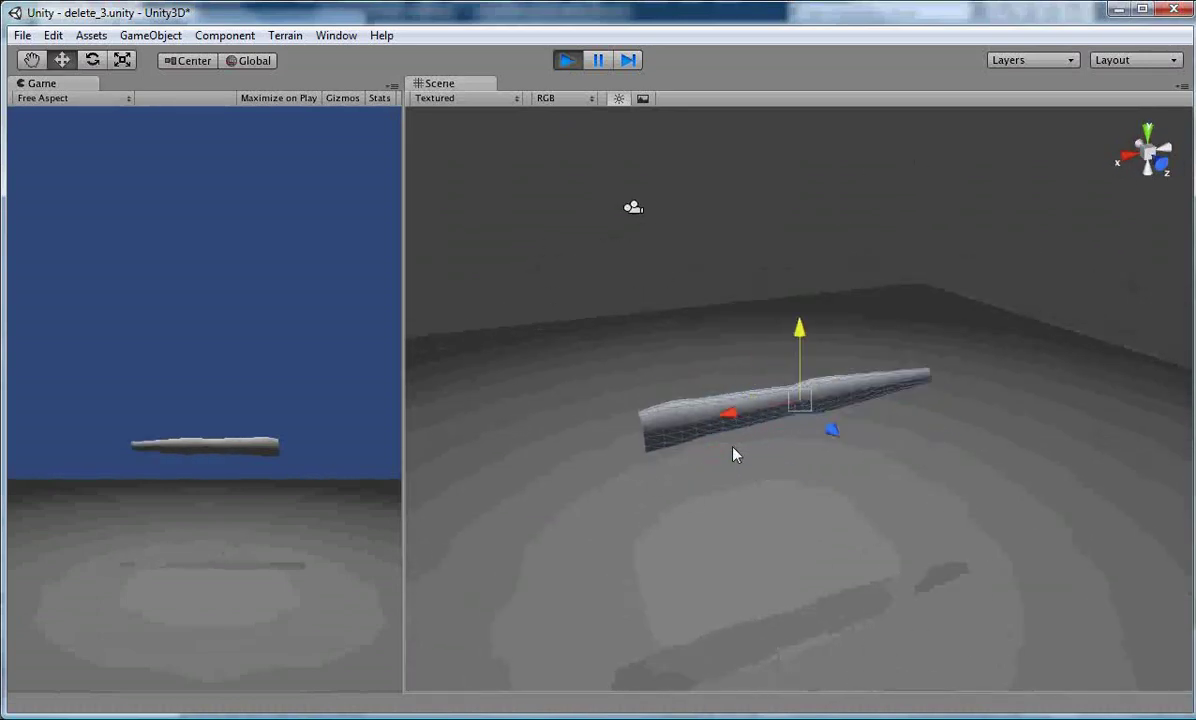
key("alt")
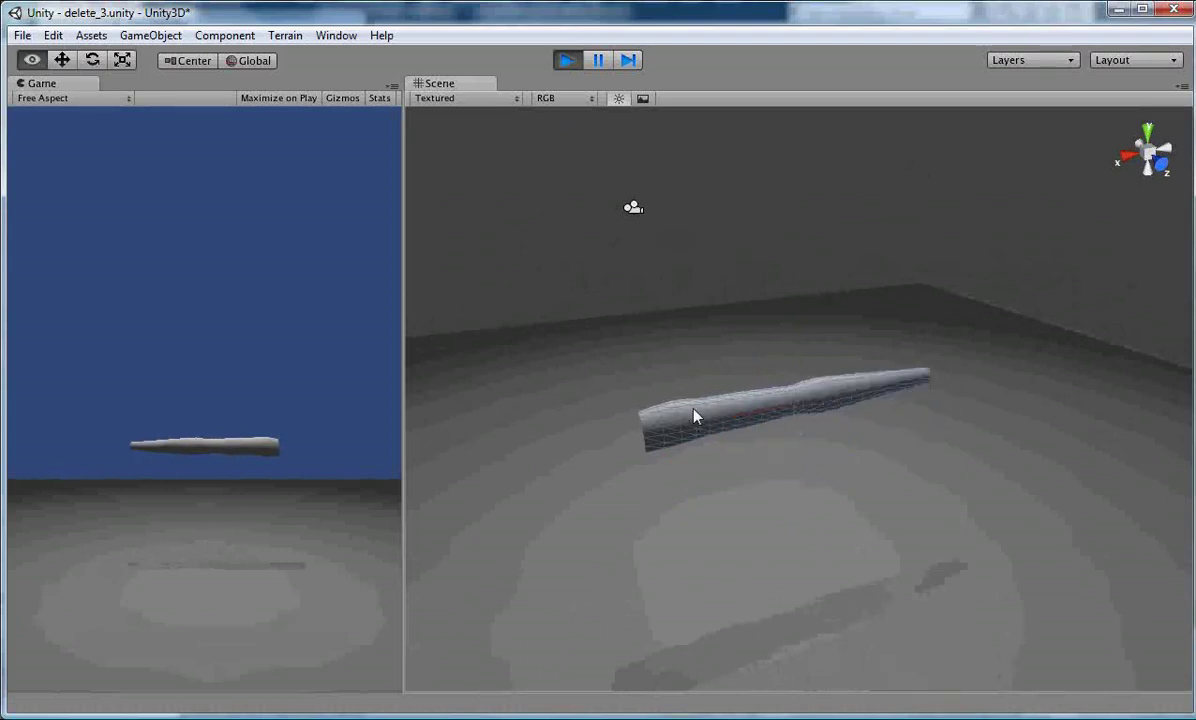
left_click_drag(697, 416, 830, 491, "alt")
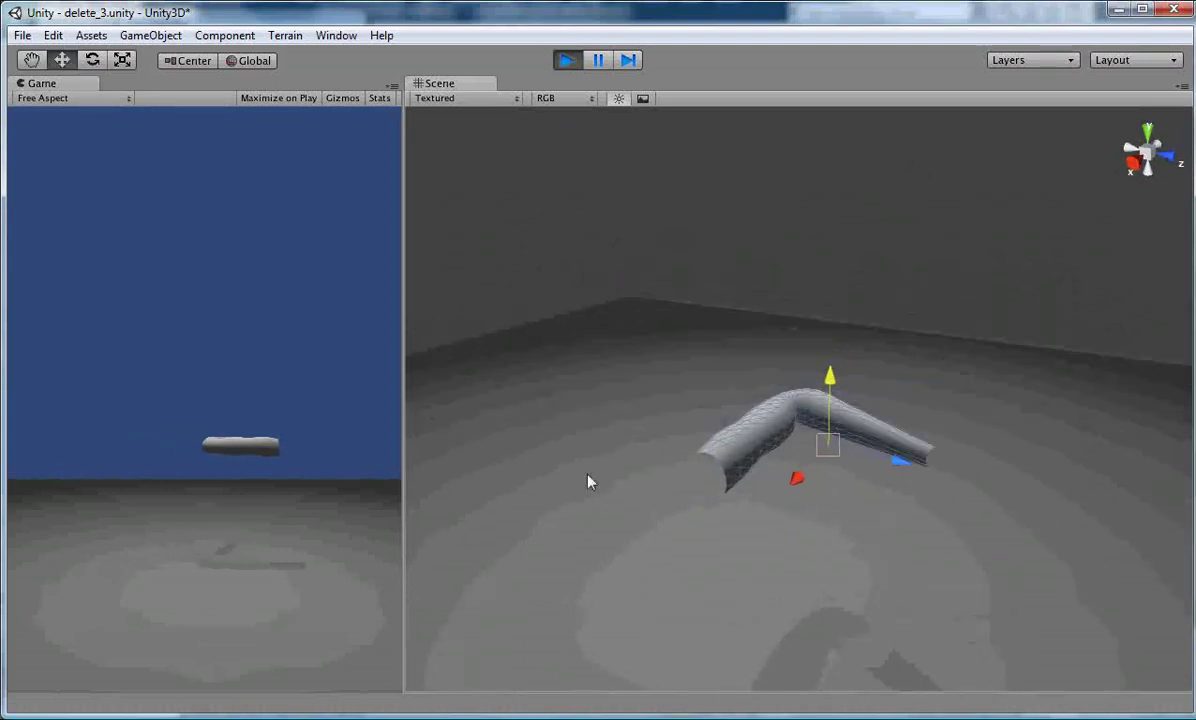
left_click_drag(588, 482, 690, 440, "alt")
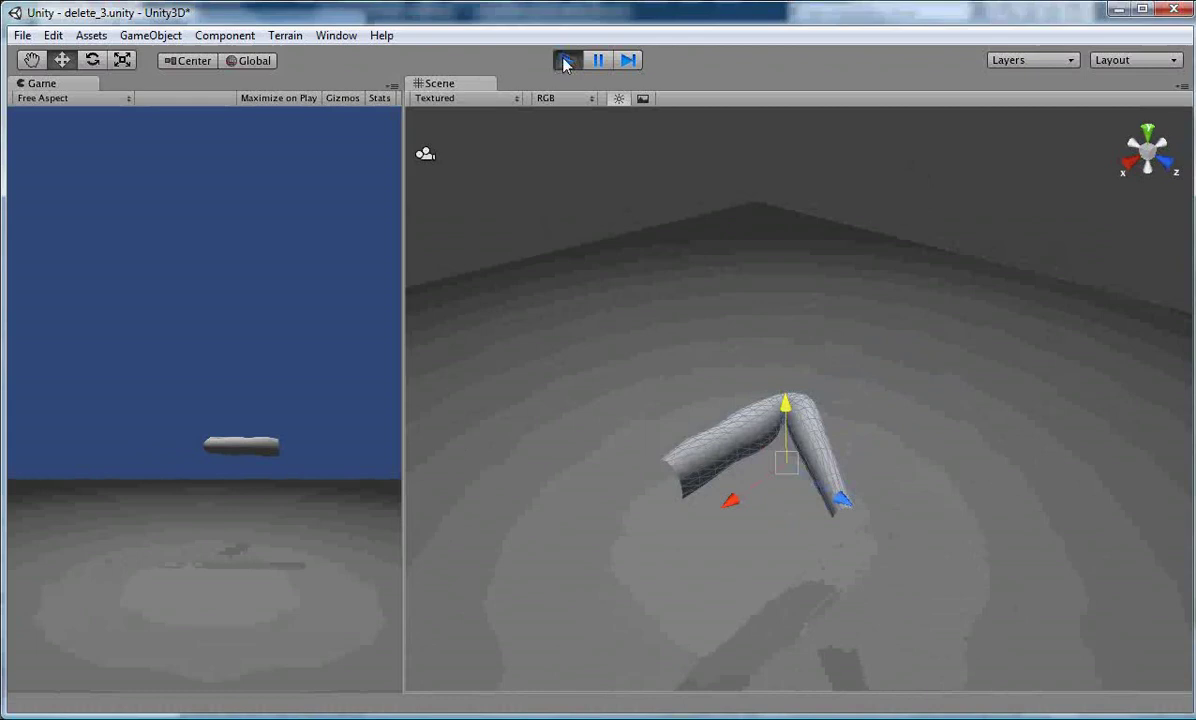
left_click(566, 62)
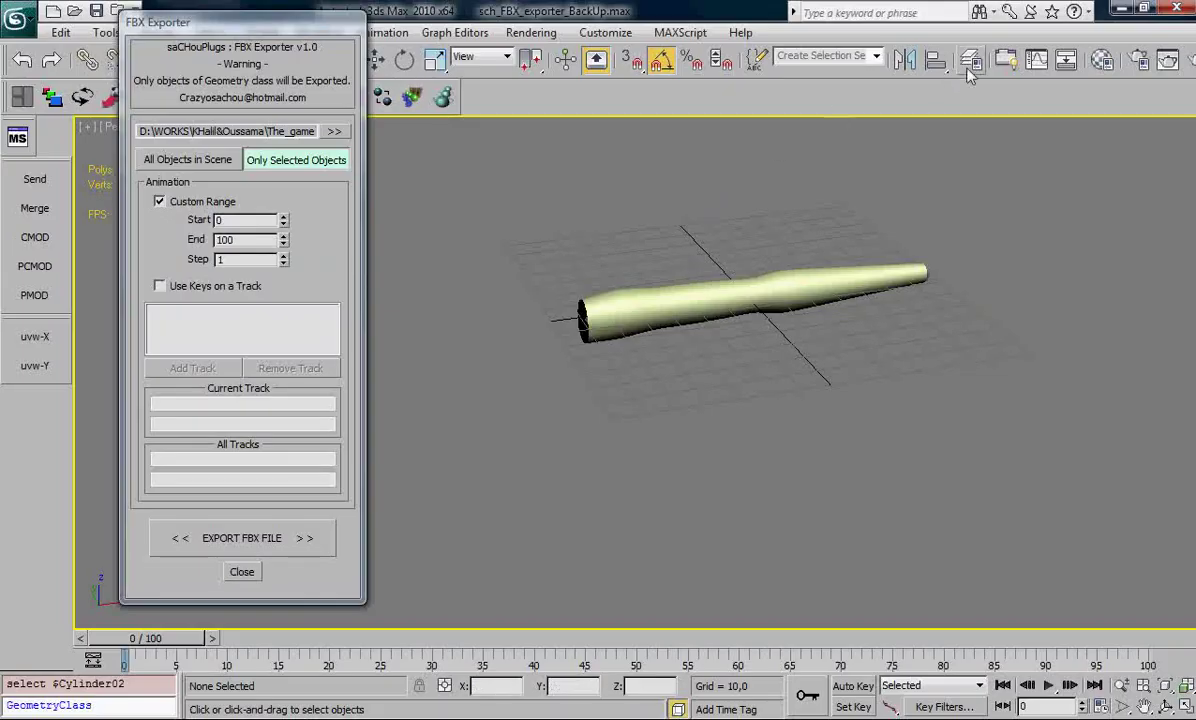
Leave only the 09_space_warp layer visible, then select the rippled disc and show its modifiers
left_click(970, 60)
left_click(879, 305)
left_click(879, 287)
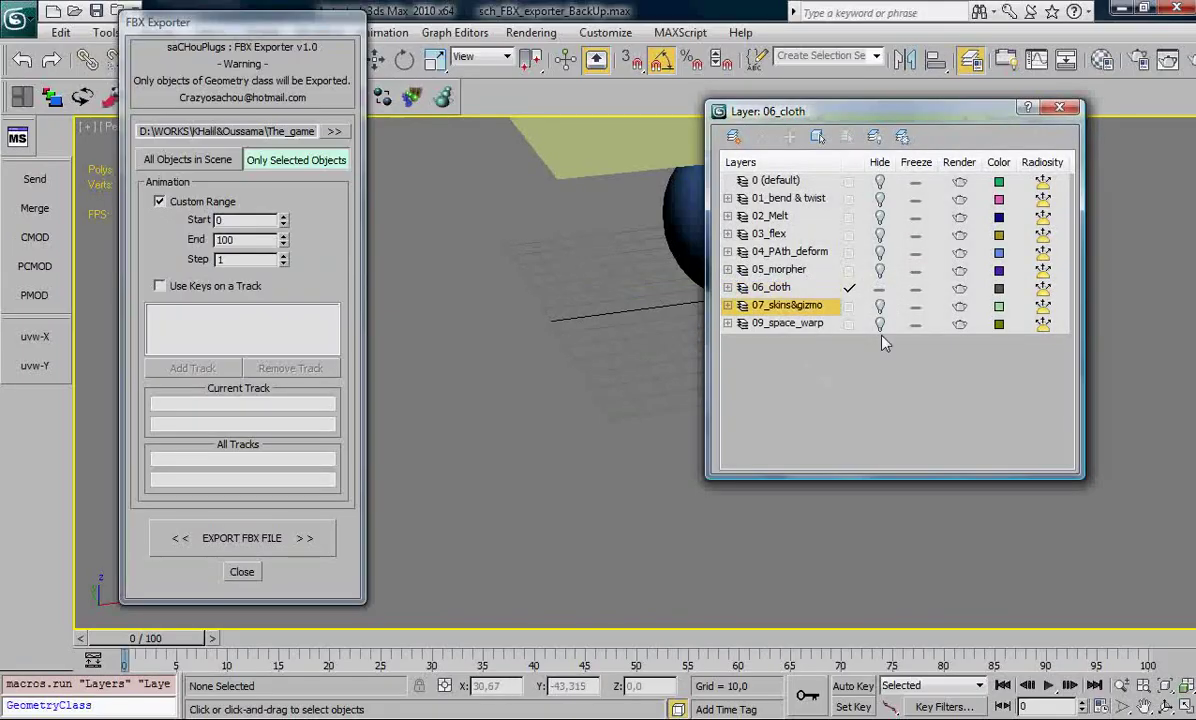
middle_click_drag(523, 312, 640, 300, "alt")
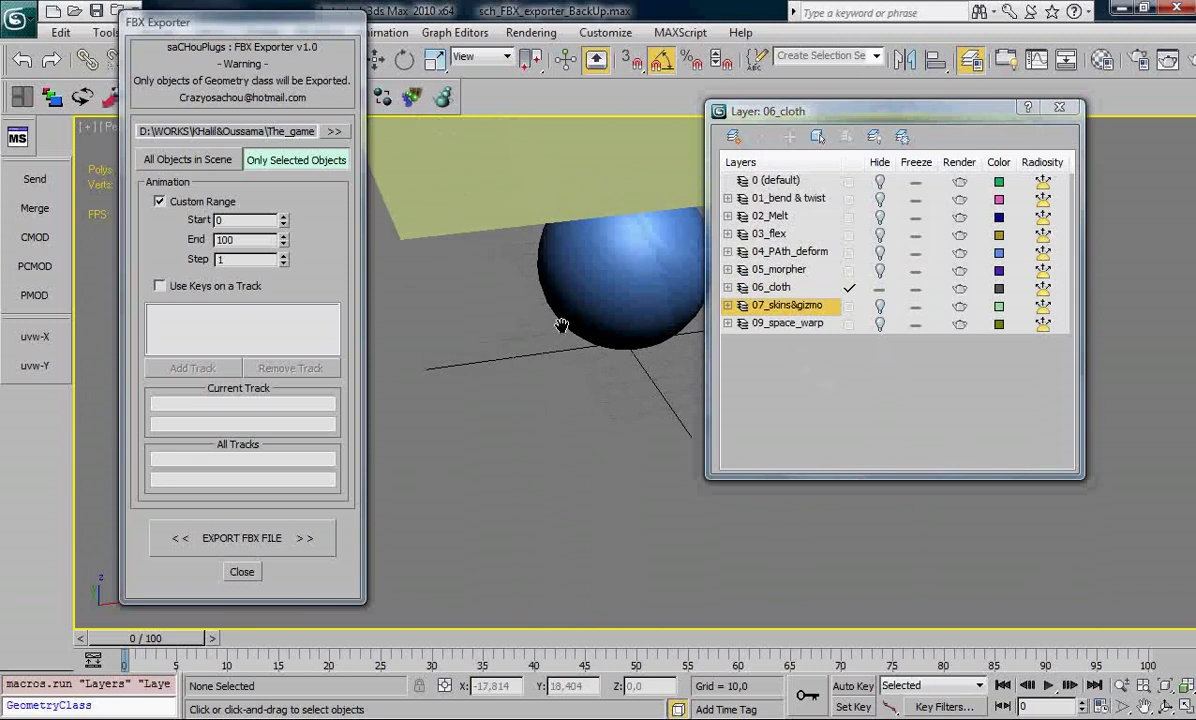
left_click(879, 323)
left_click(879, 287)
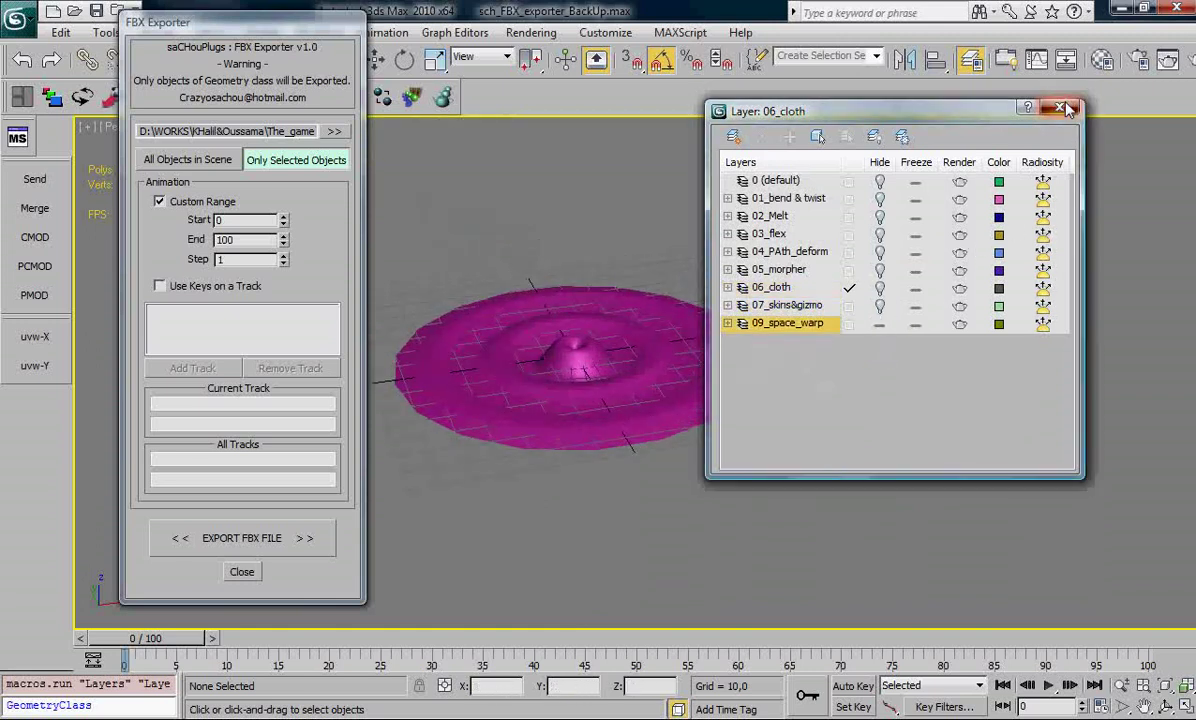
key("Escape")
left_click(742, 407)
key("3")
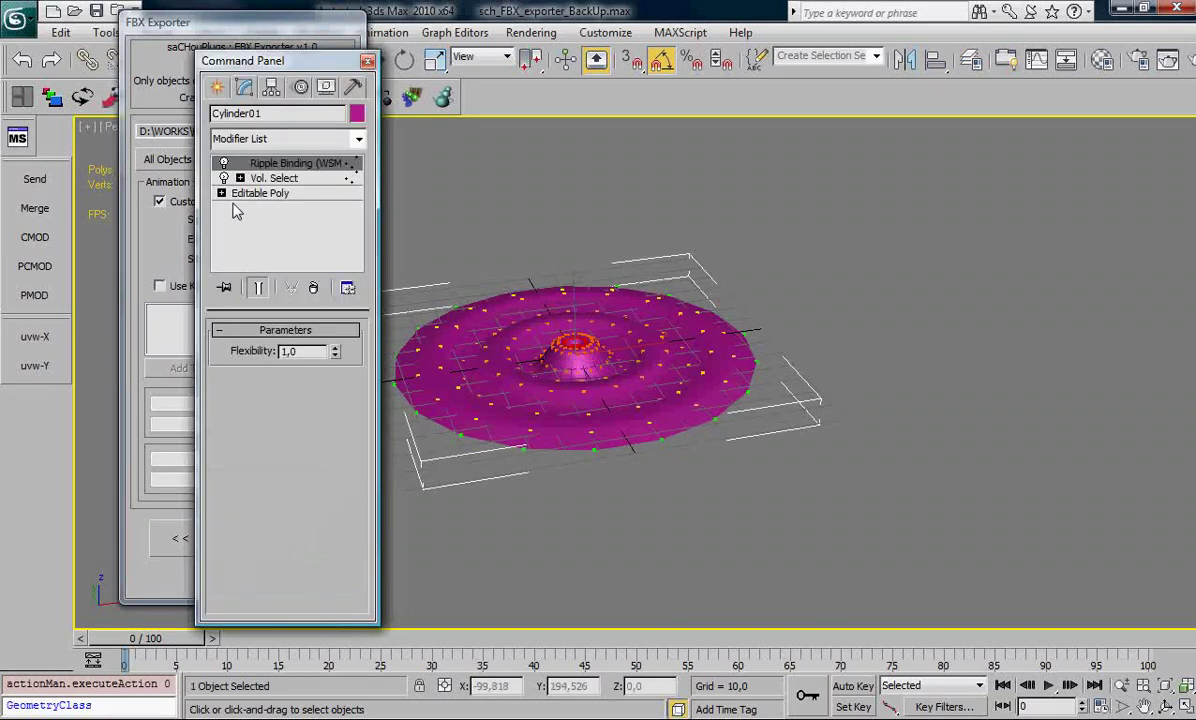
Turn on Edged Faces and toggle the disc's Ripple Binding off and back on
middle_click_drag(492, 320, 523, 376, "alt")
key("F4")
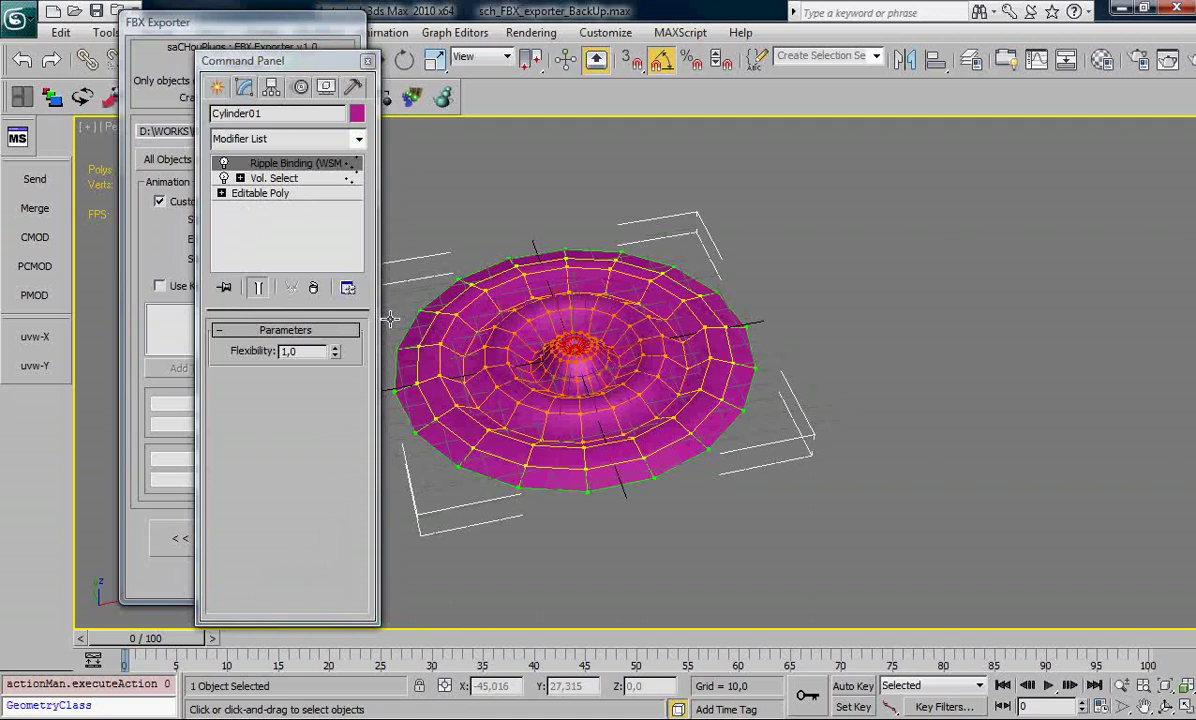
left_click(265, 178)
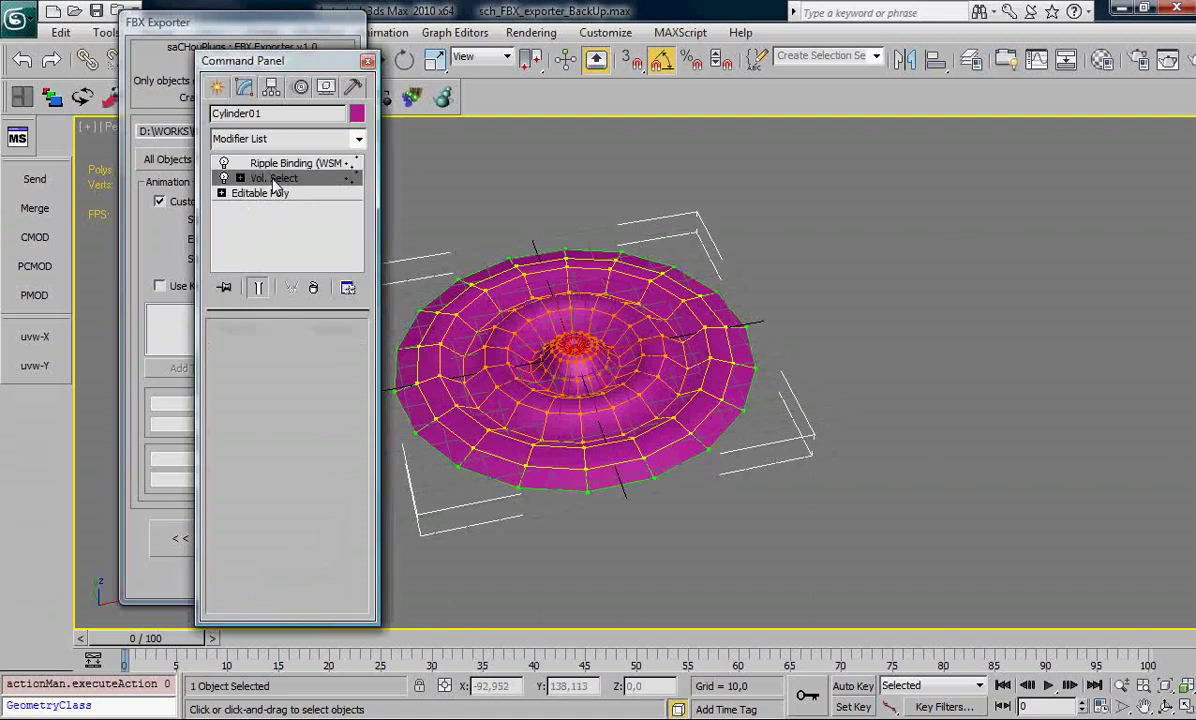
left_click(223, 163)
left_click(223, 163)
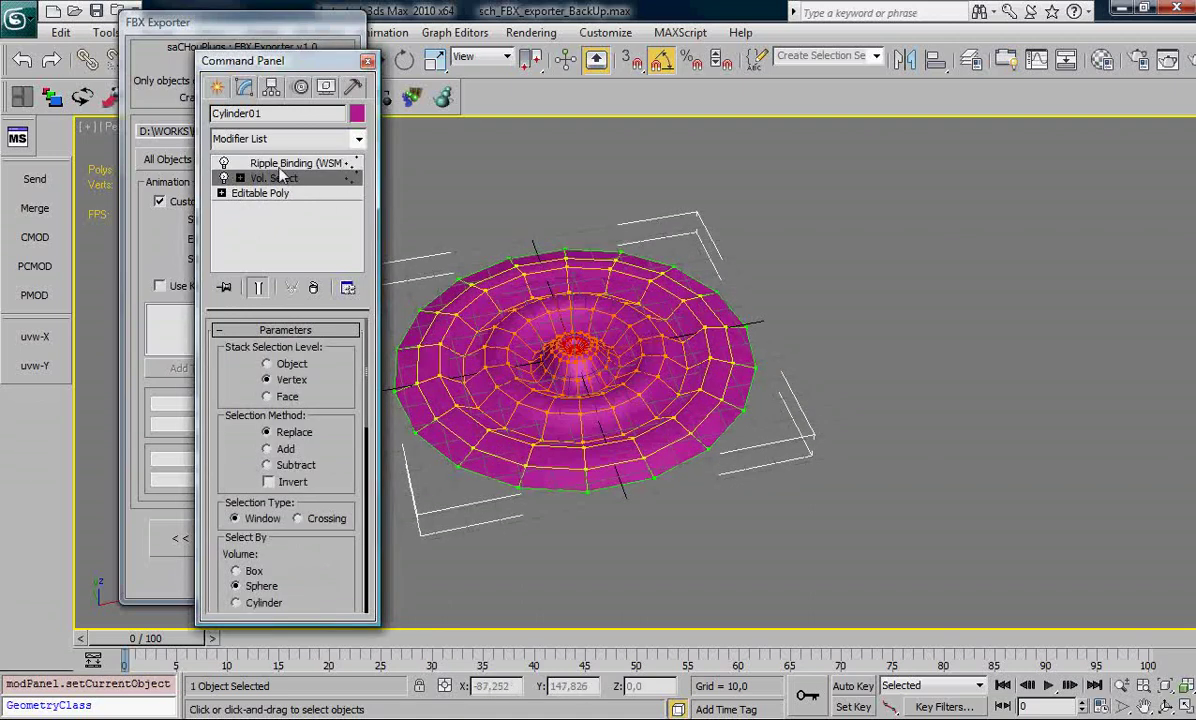
Inspect the Ripple Binding and the Ripple01 space warp's parameters
middle_click_drag(553, 297, 740, 305, "alt")
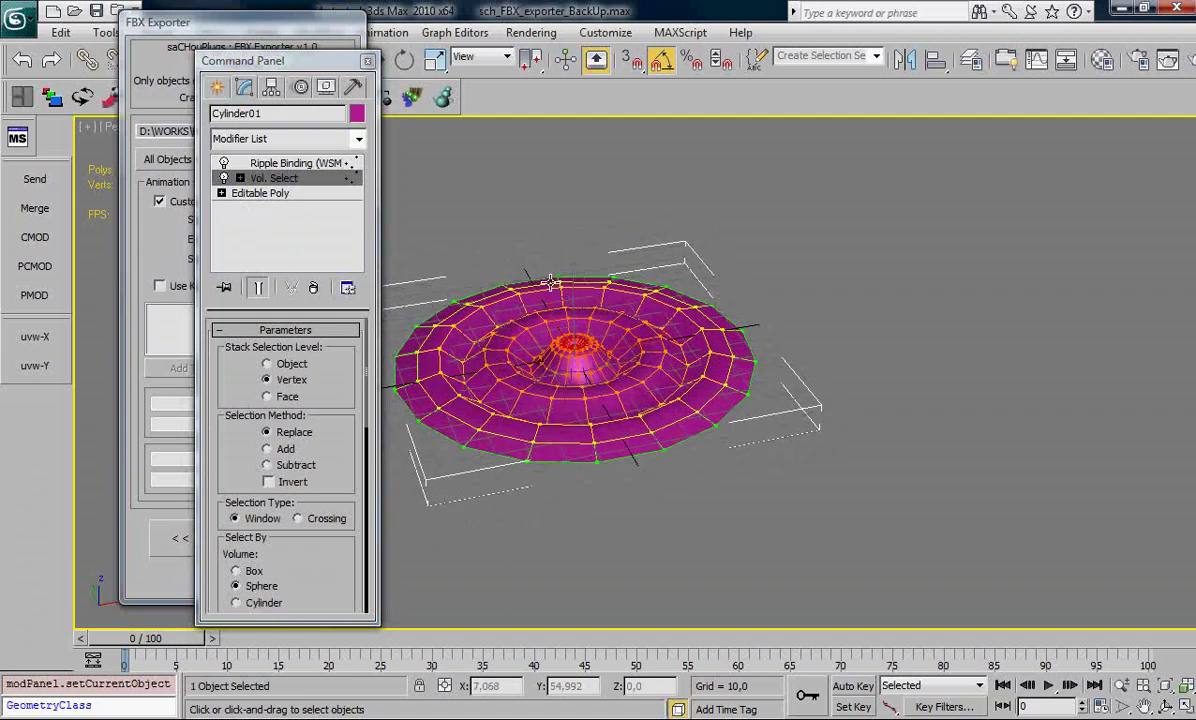
left_click(742, 307)
left_click(700, 333)
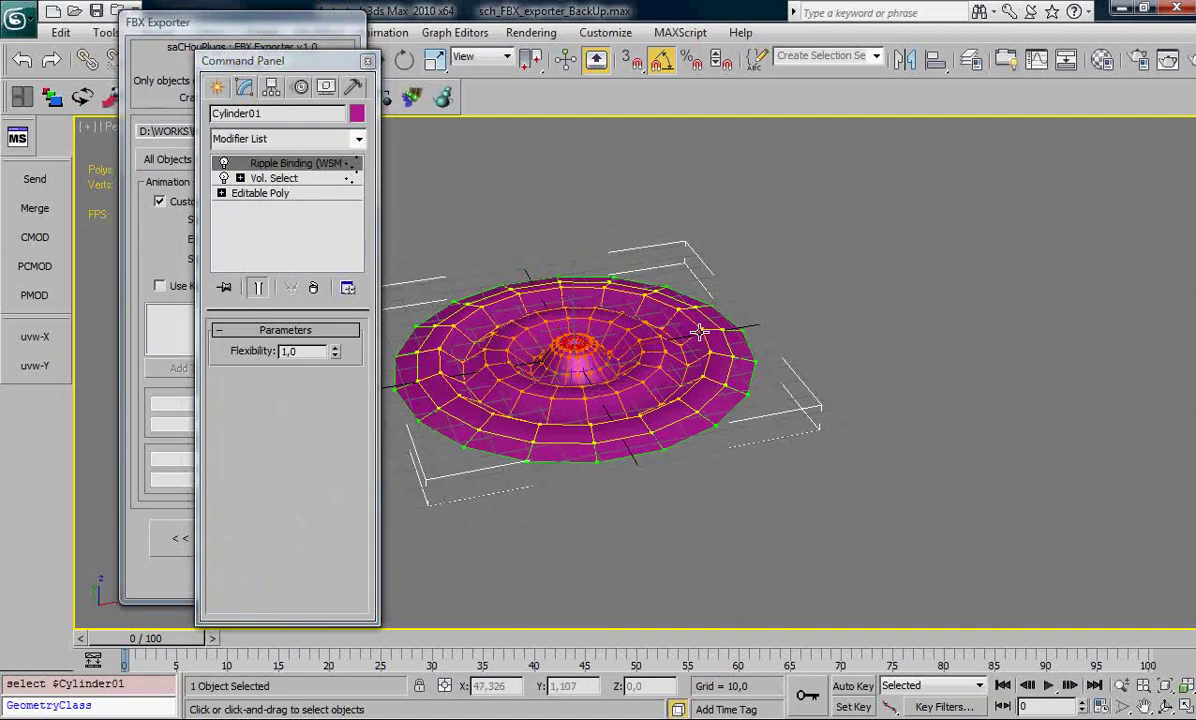
left_click(650, 342)
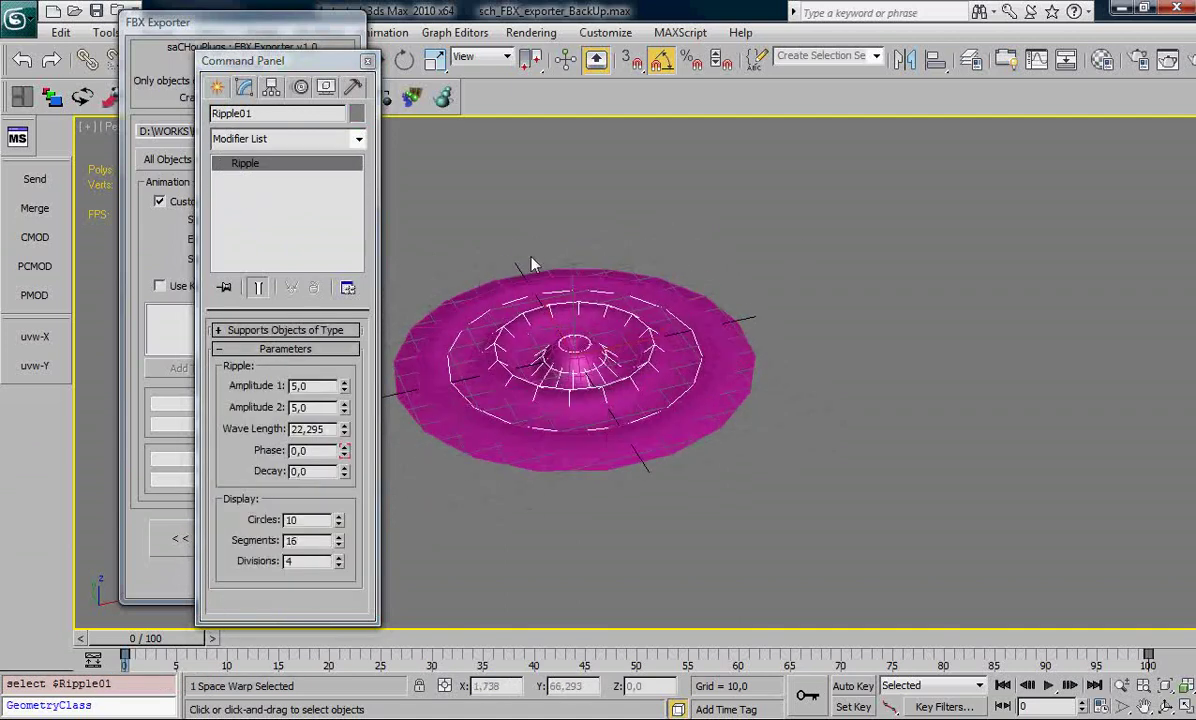
scroll(486, 262, "up", 4)
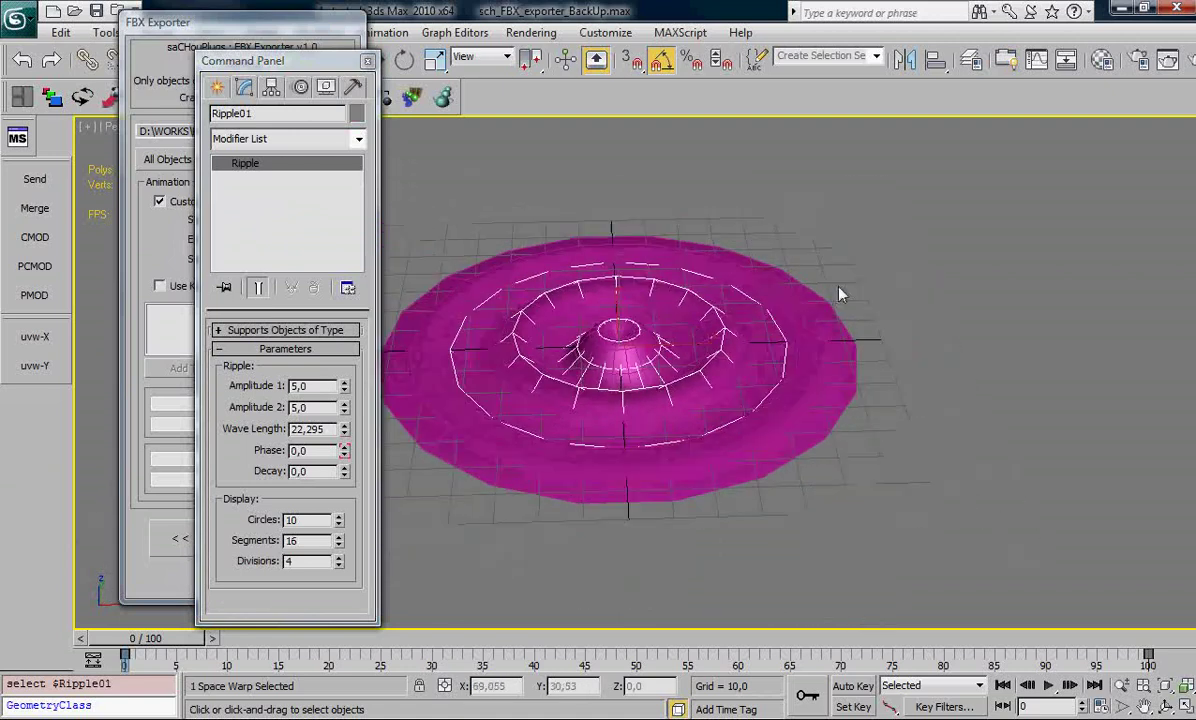
Reselect Cylinder01 and play the ripple animation, stopping at frame 91
left_click(785, 315)
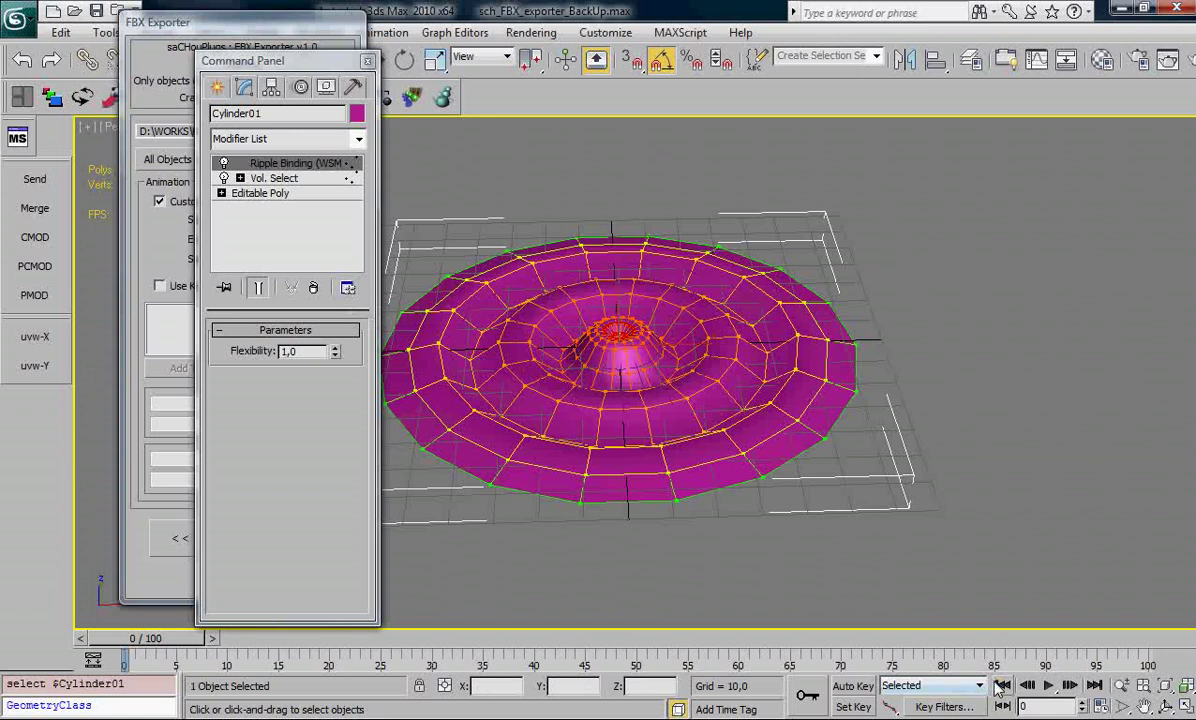
left_click(1048, 685)
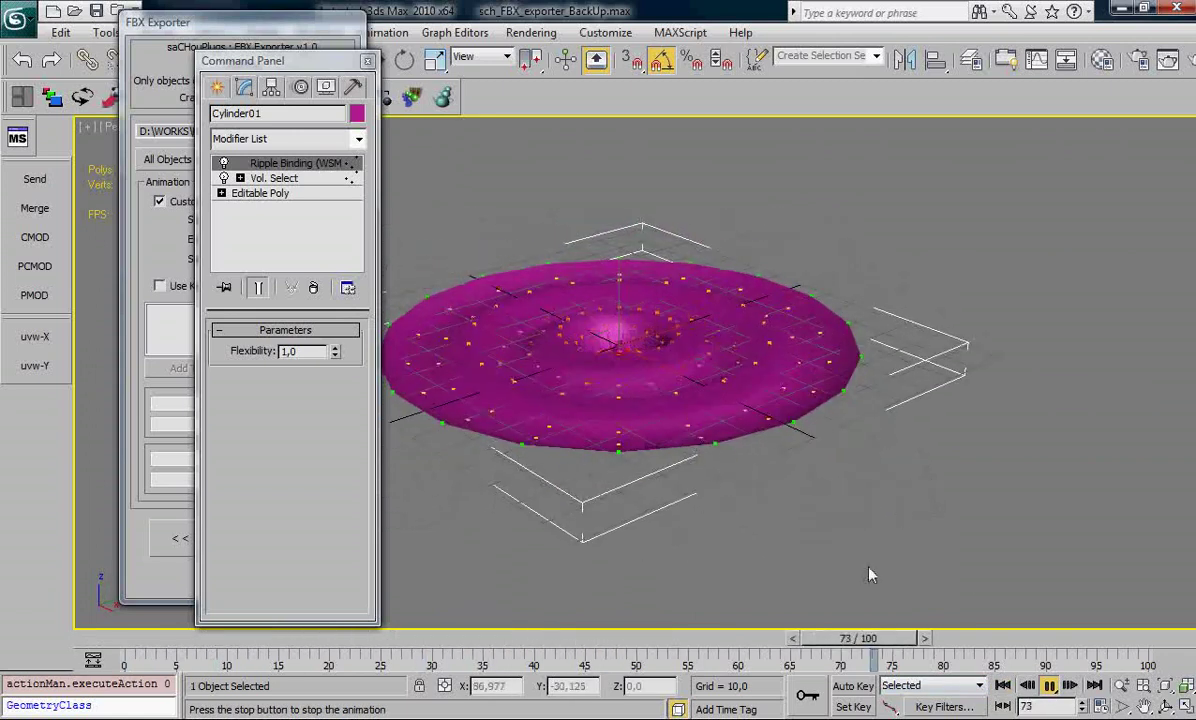
left_click(1048, 685)
left_click(759, 393)
left_click(665, 424)
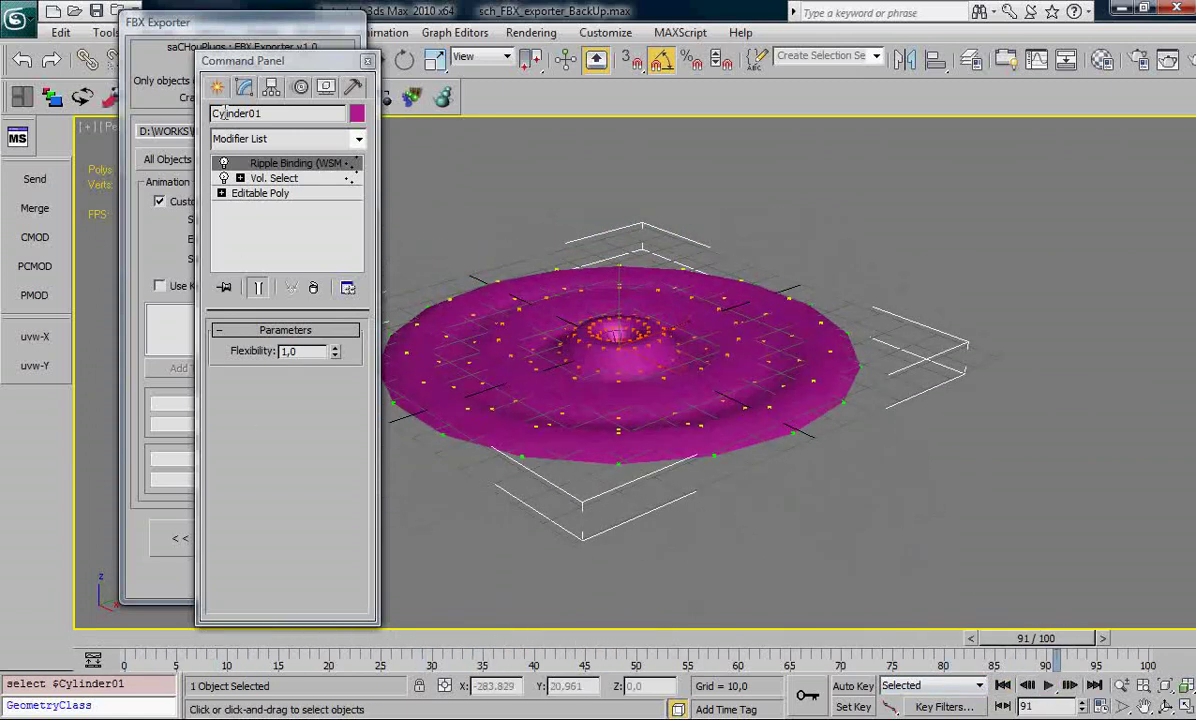
Export Cylinder01 to FBX over the old file and dismiss both resave reminders
left_click(362, 64)
left_click(238, 529)
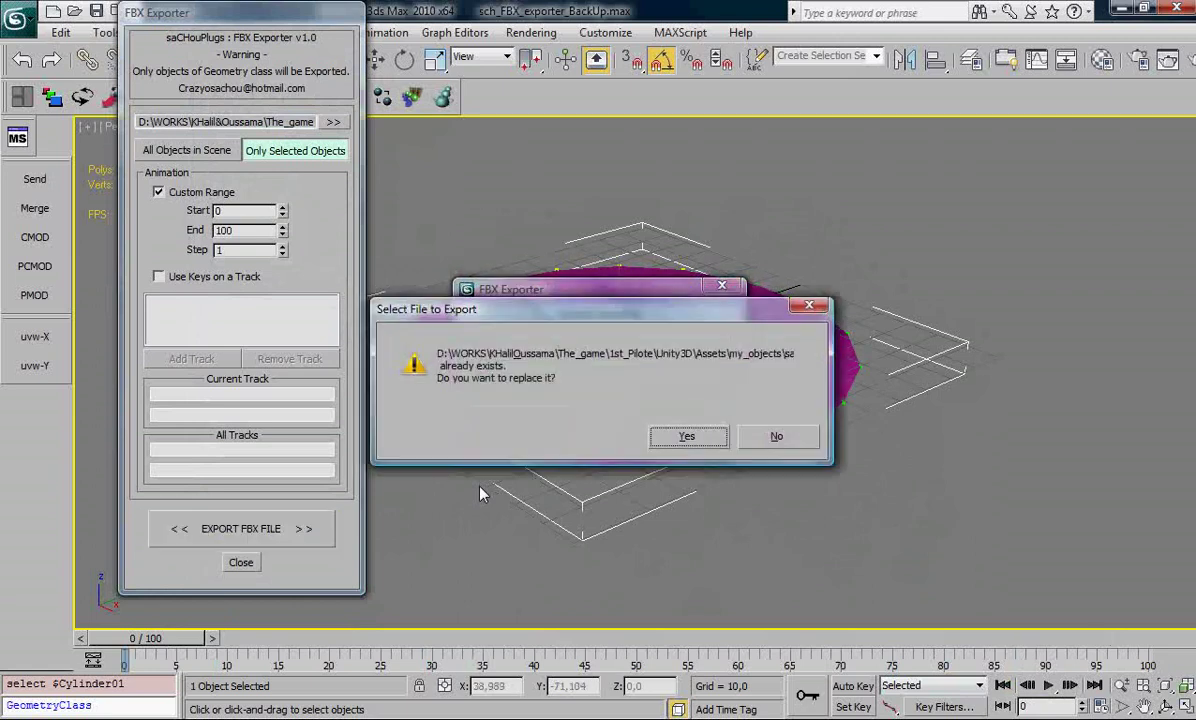
left_click(686, 436)
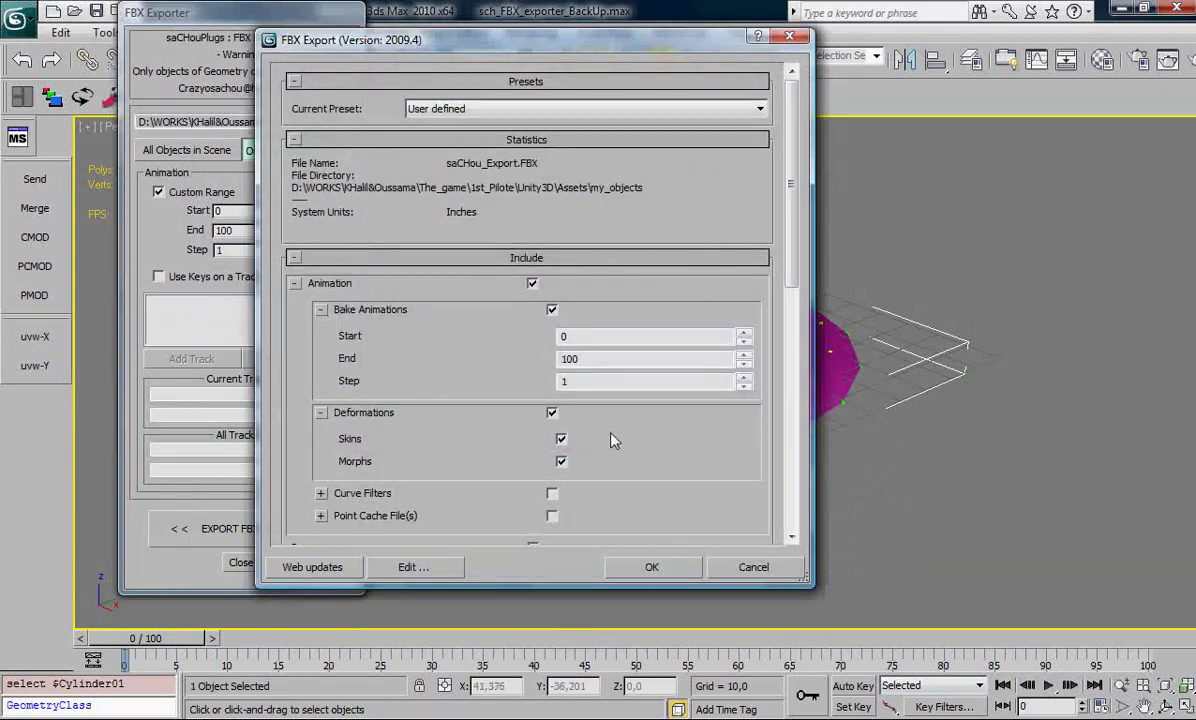
left_click(651, 567)
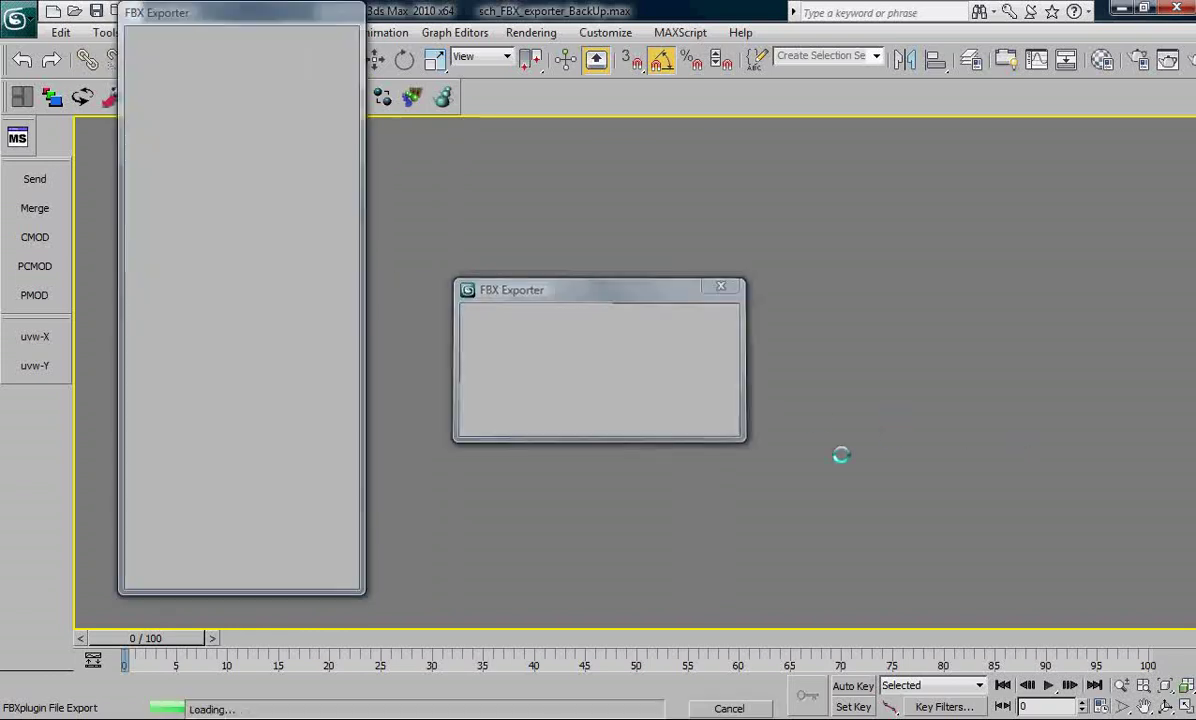
left_click(681, 422)
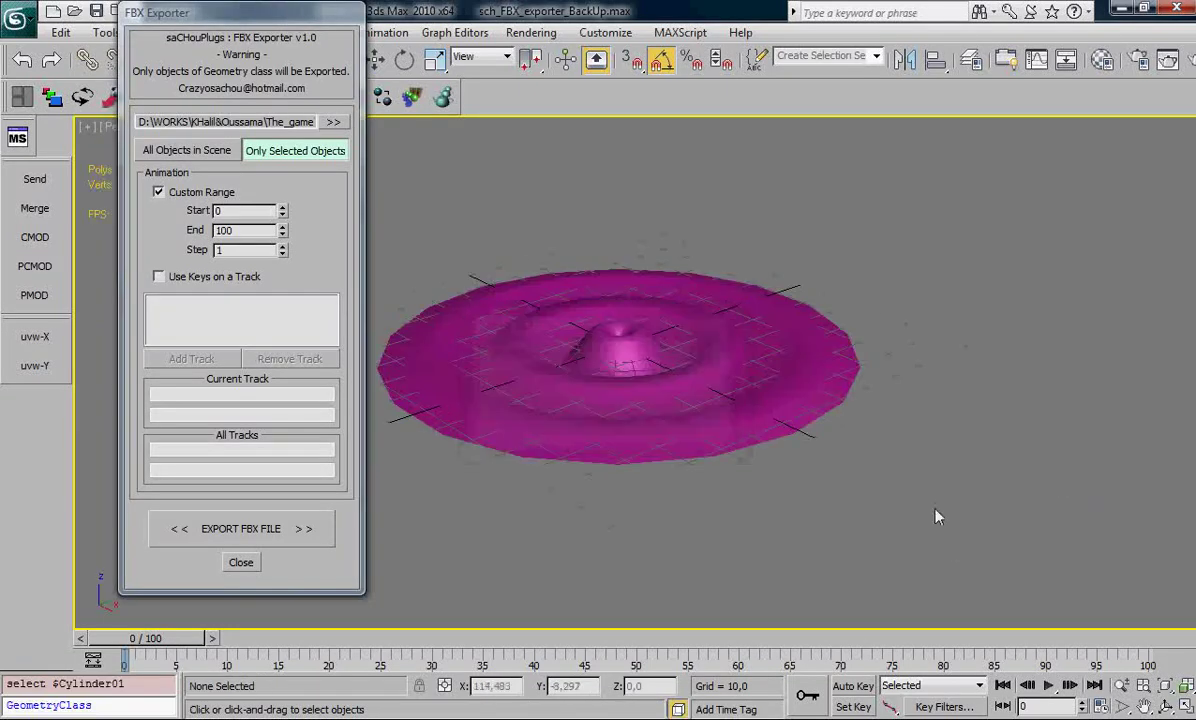
left_click(682, 432)
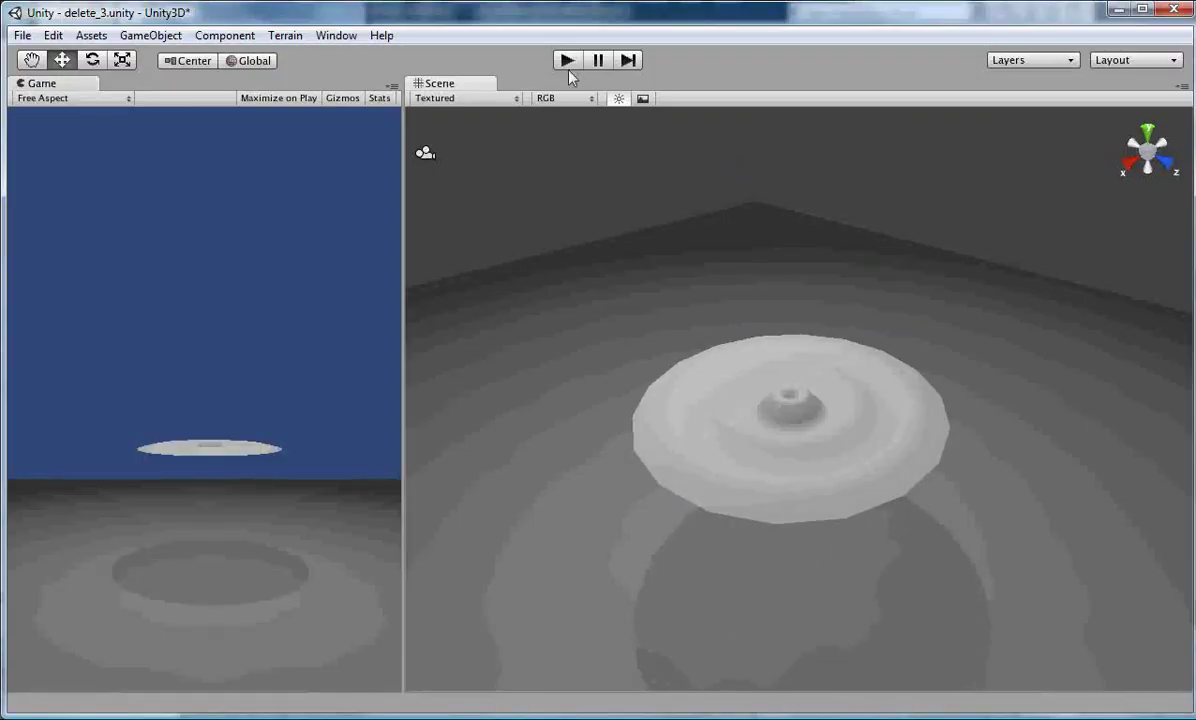
left_click(567, 62)
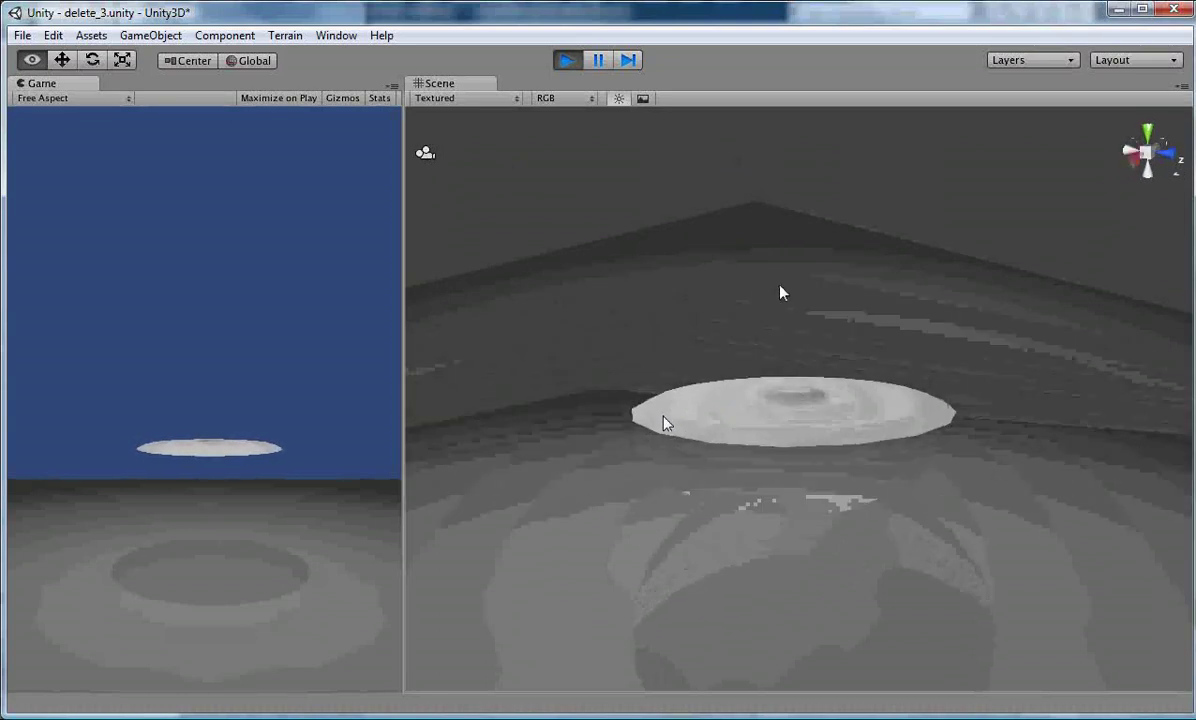
scroll(775, 430, "up", 5)
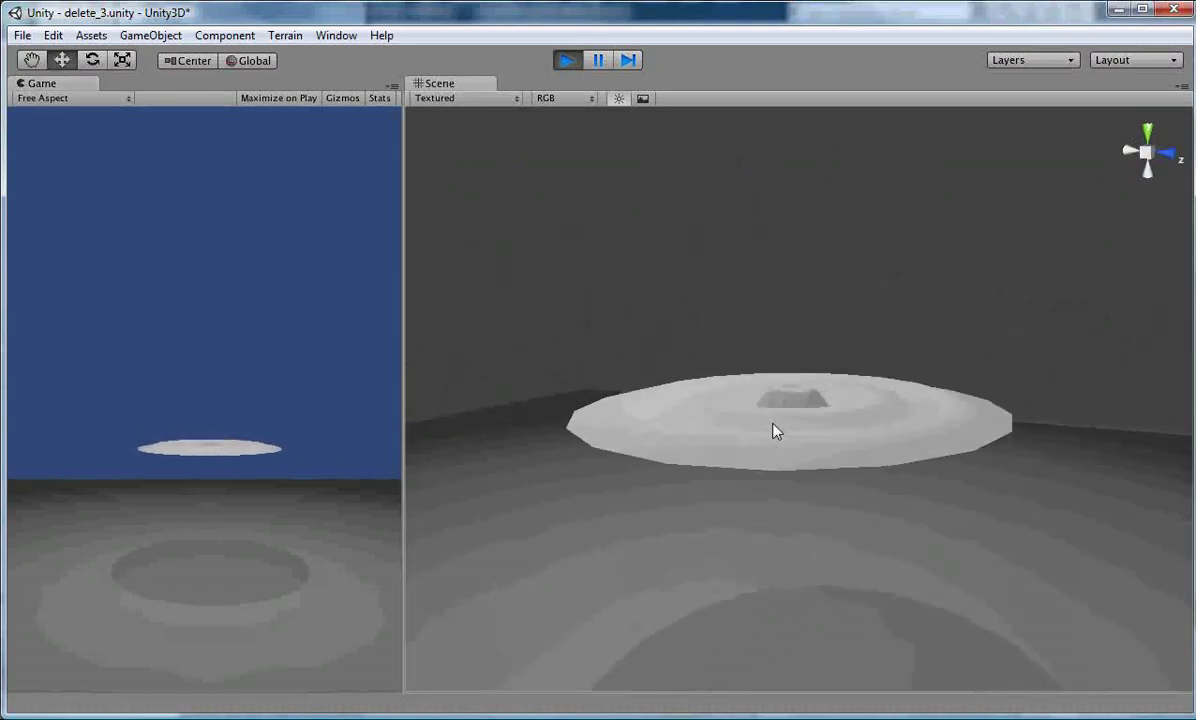
scroll(775, 410, "down", 3)
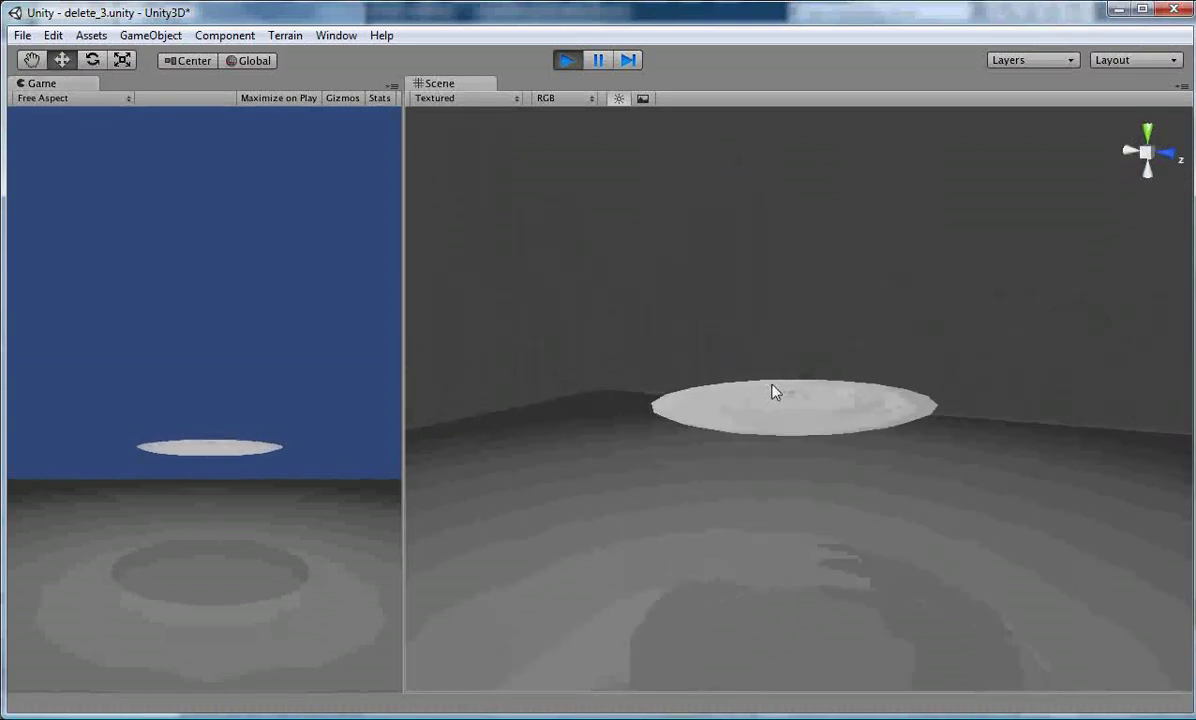
left_click(567, 60)
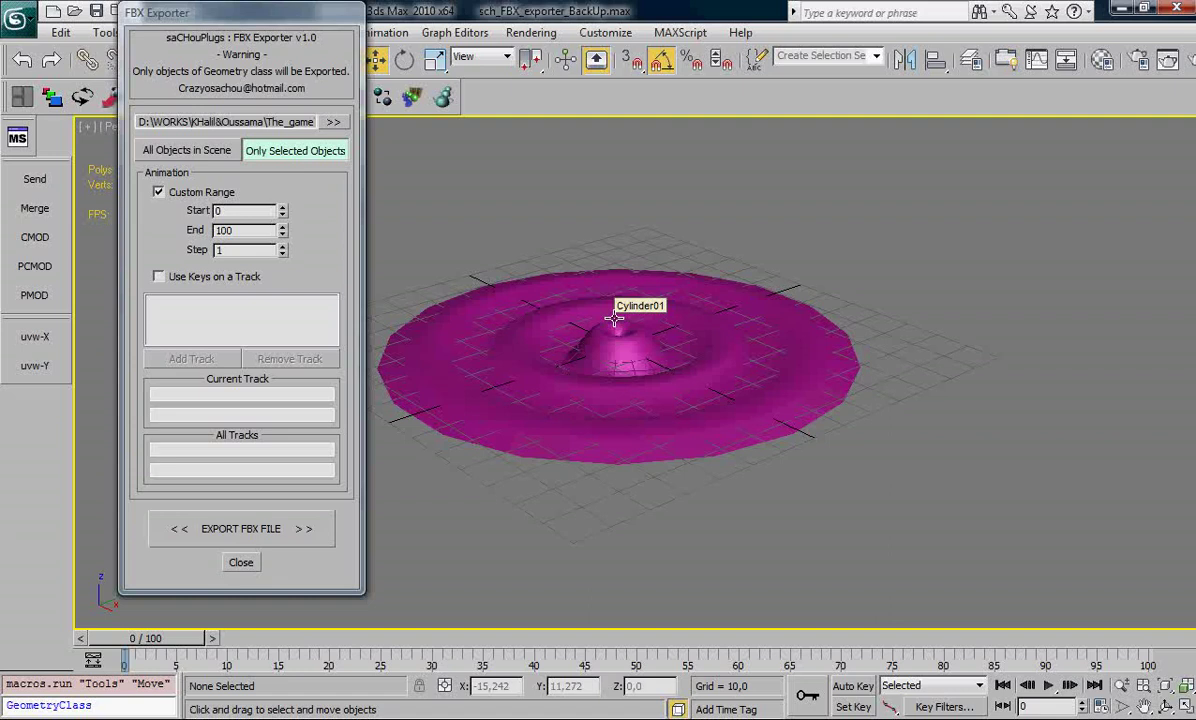
Move the saCHouPlugs FBX Exporter window aside so the rippled cylinder stays visible
left_click_drag(262, 22, 242, 55)
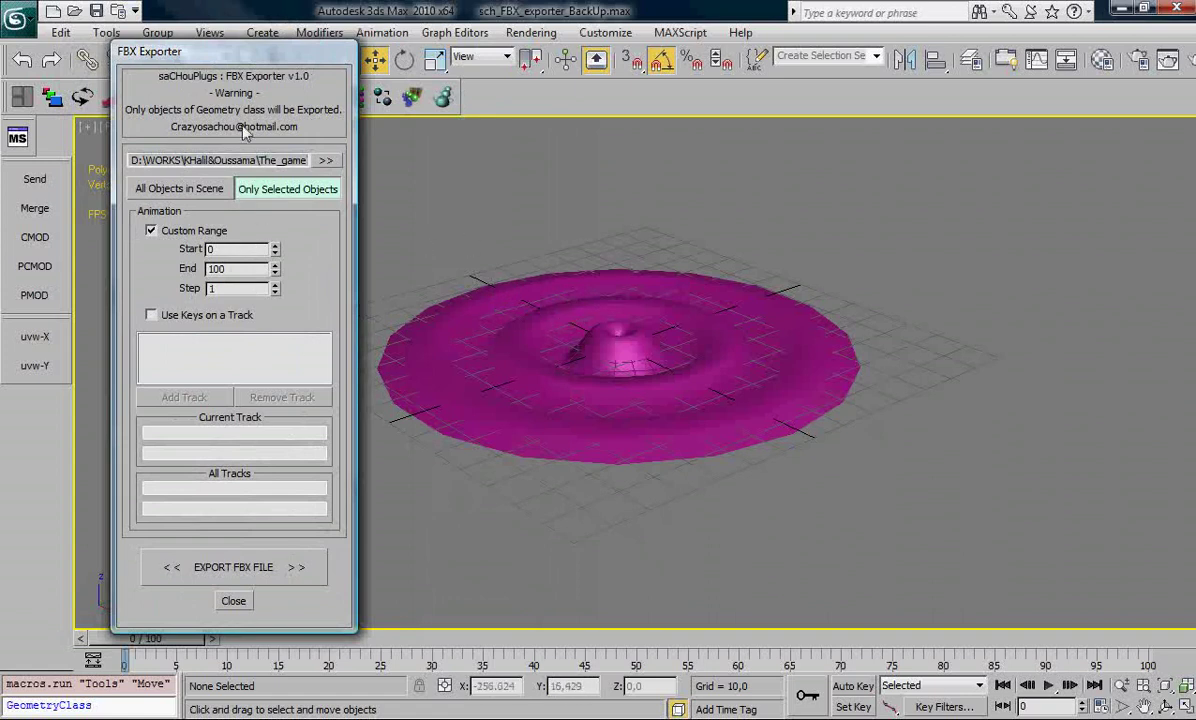
left_click_drag(236, 51, 253, 43)
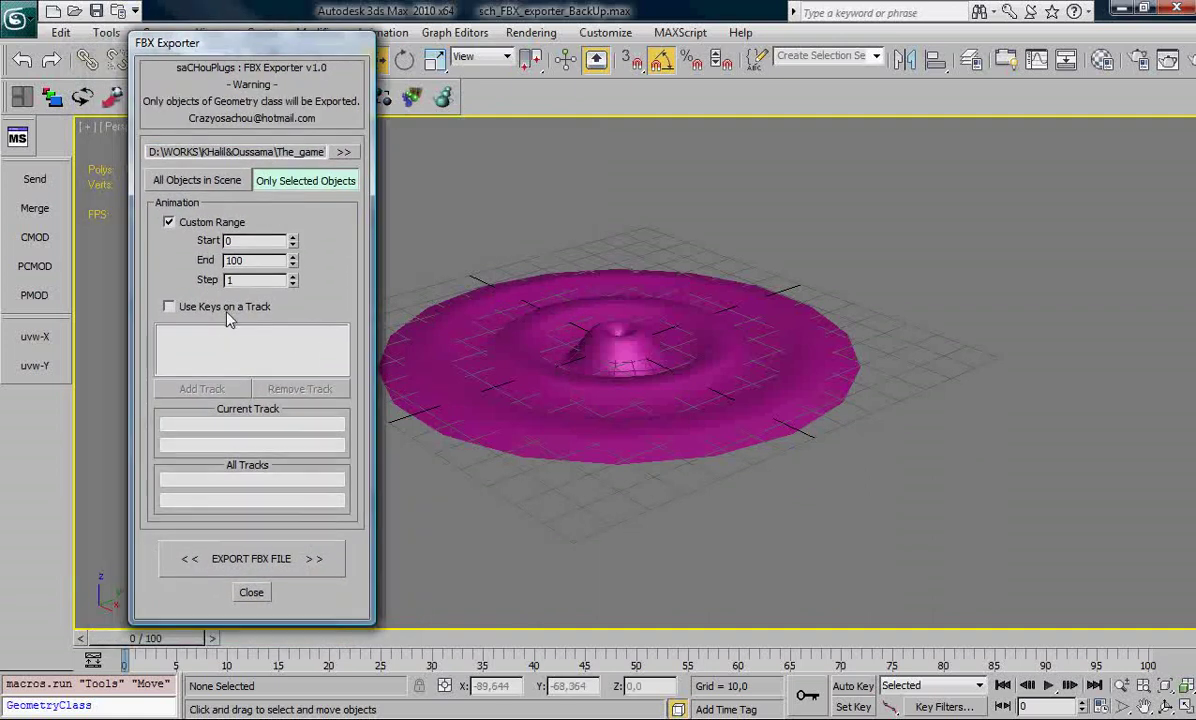
Unhide the 01_bend & twist layer in the Layer Manager and select the purple Box01
scroll(415, 348, "up", 1)
scroll(627, 360, "down", 4)
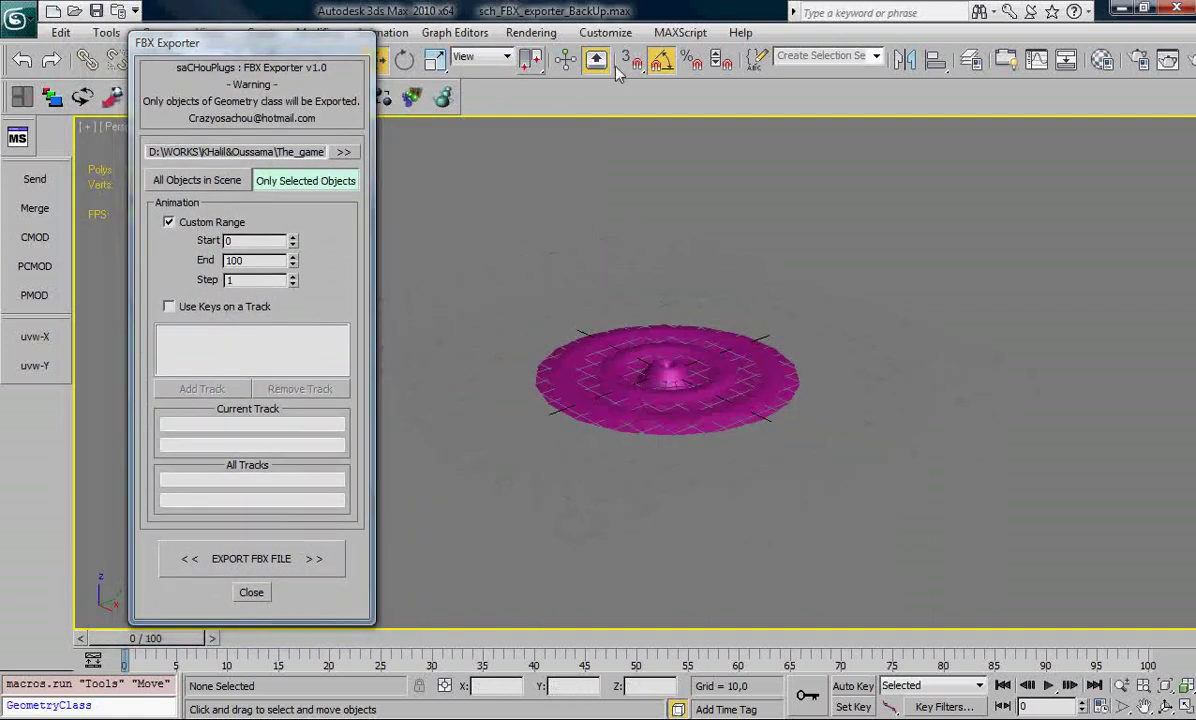
left_click(969, 62)
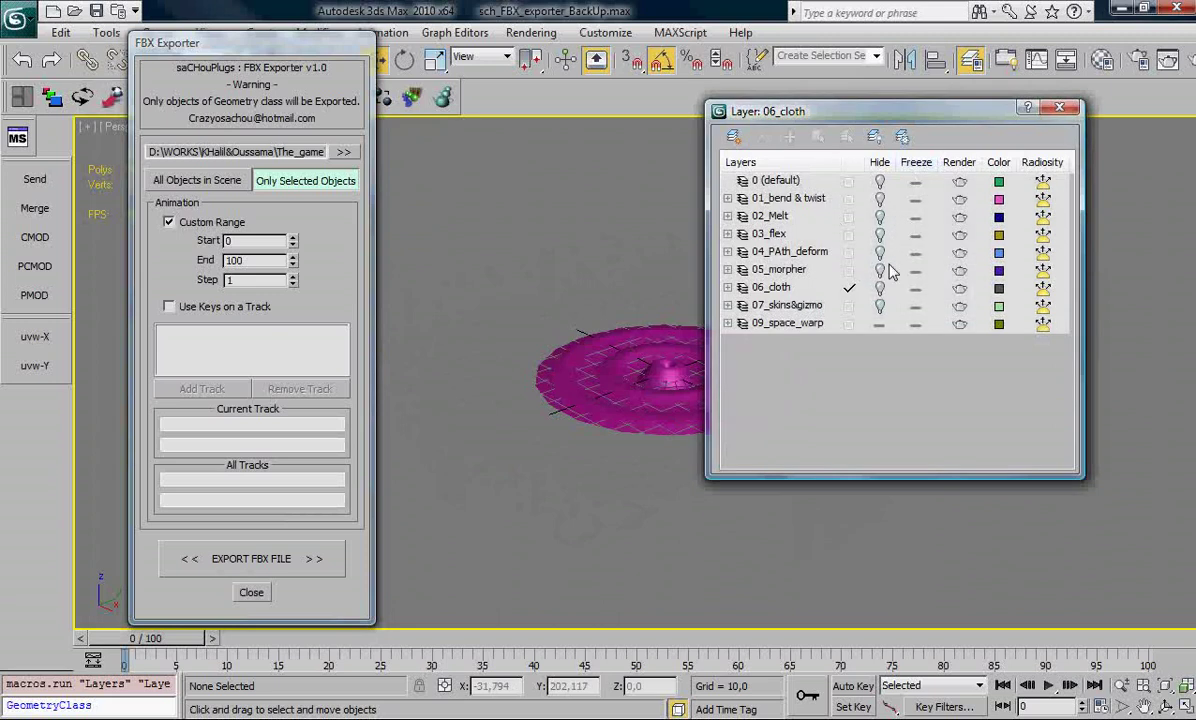
left_click(795, 322)
left_click(881, 200)
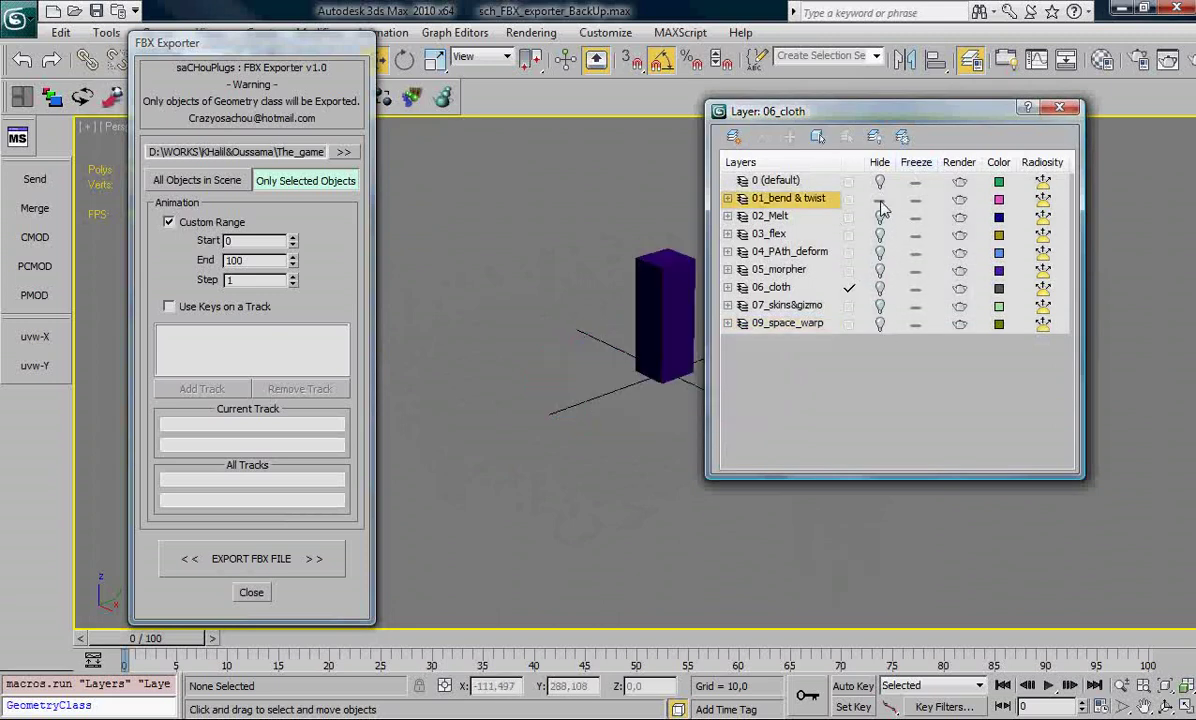
left_click(641, 296)
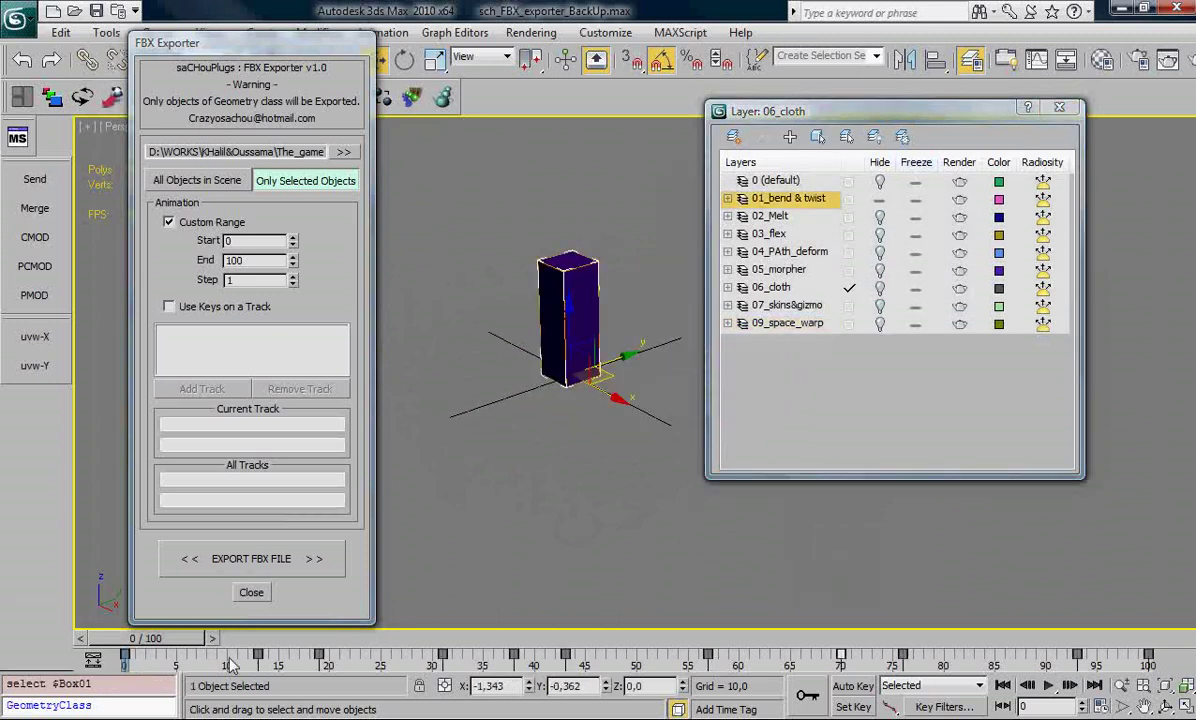
Make the exporter use keys from Box01's Bend Angle track, giving 9 keys
left_click(199, 312)
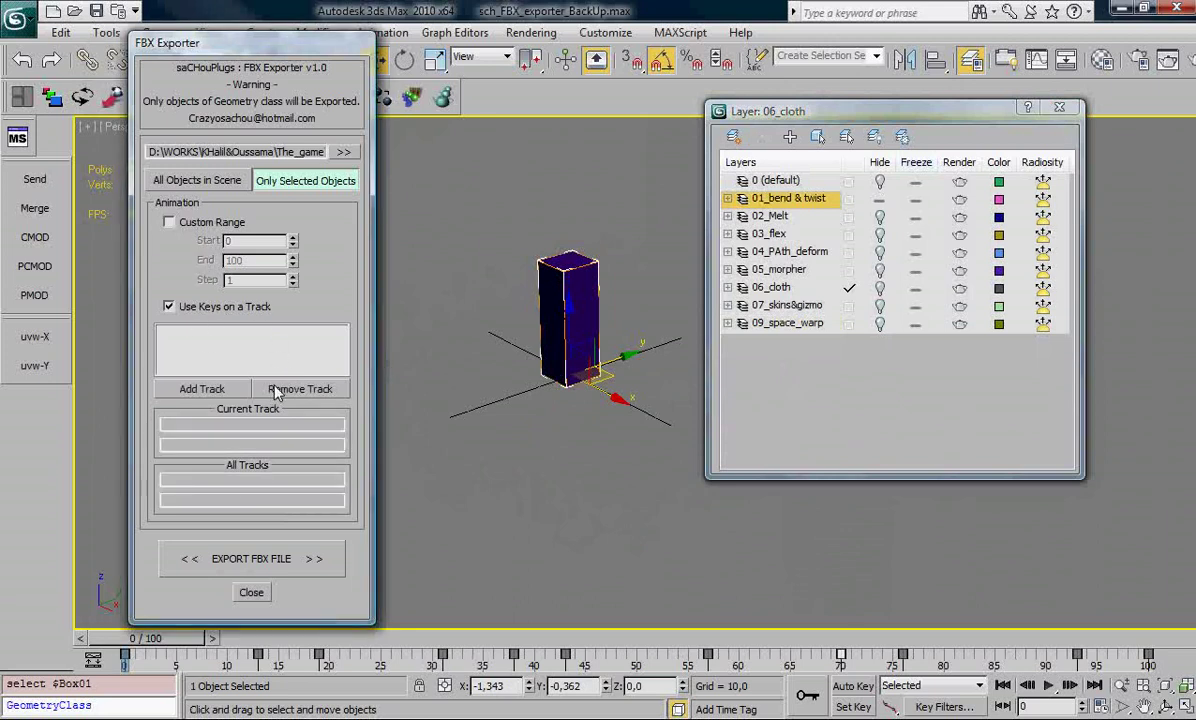
left_click(200, 389)
left_click(199, 176)
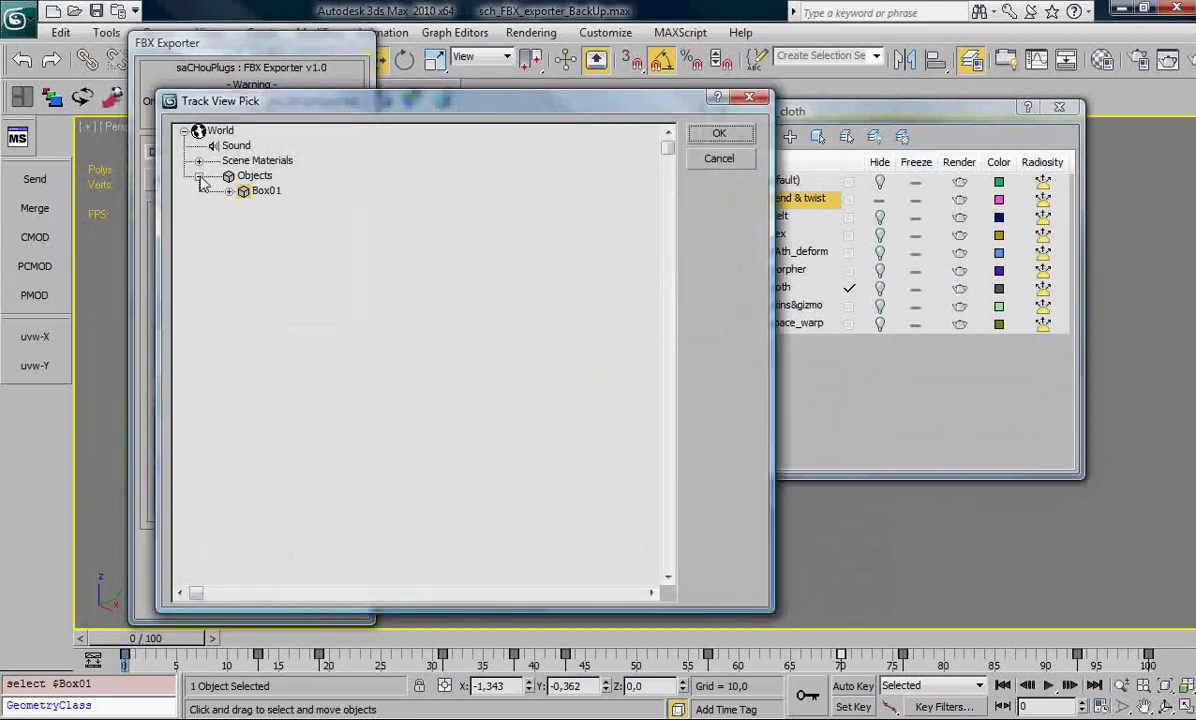
left_click_drag(238, 110, 311, 95)
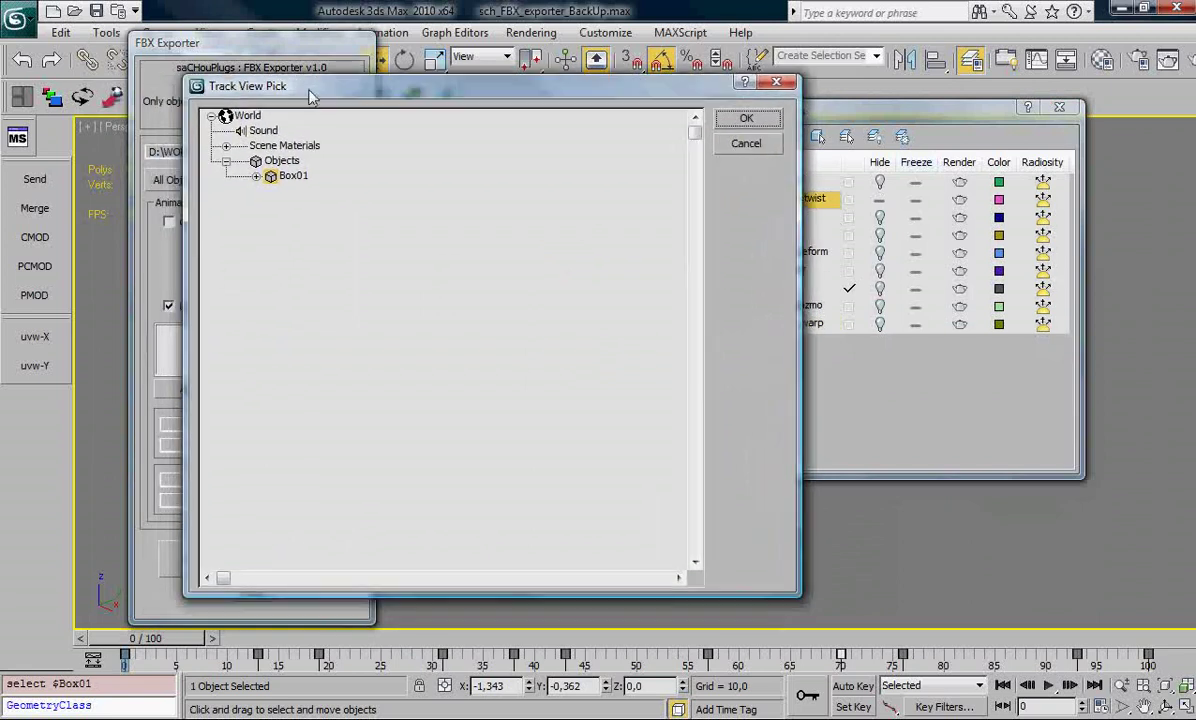
left_click(256, 176)
left_click(271, 190)
left_click(286, 205)
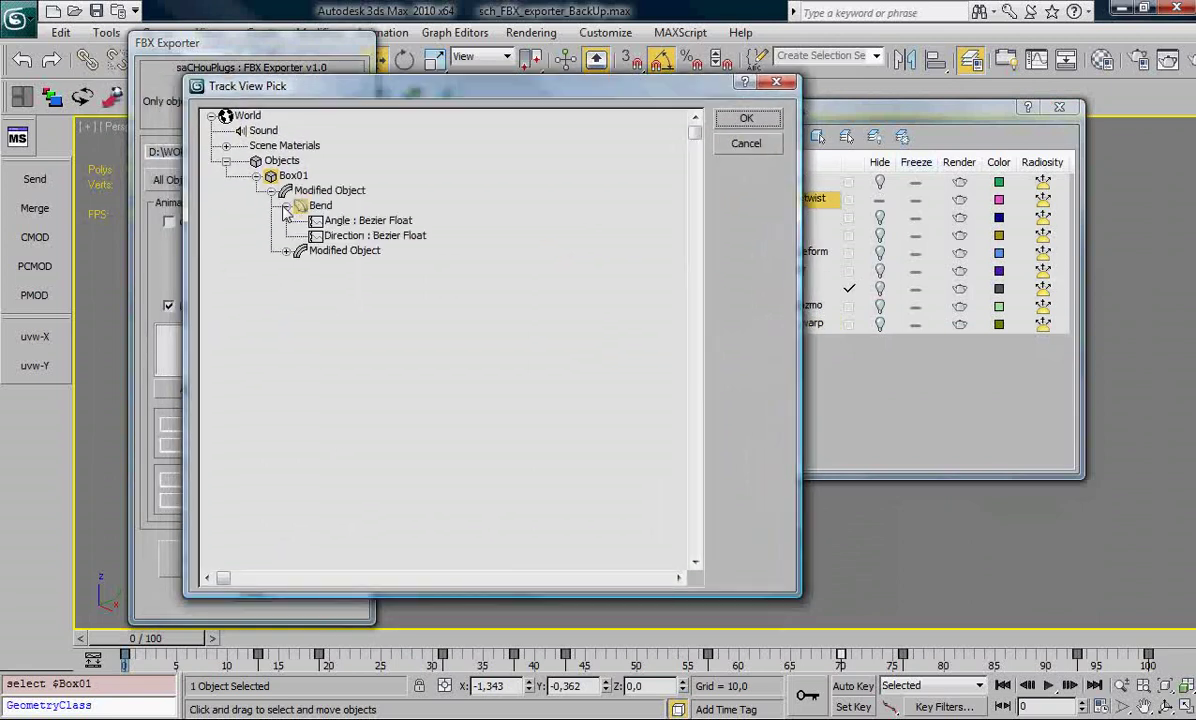
left_click(358, 220)
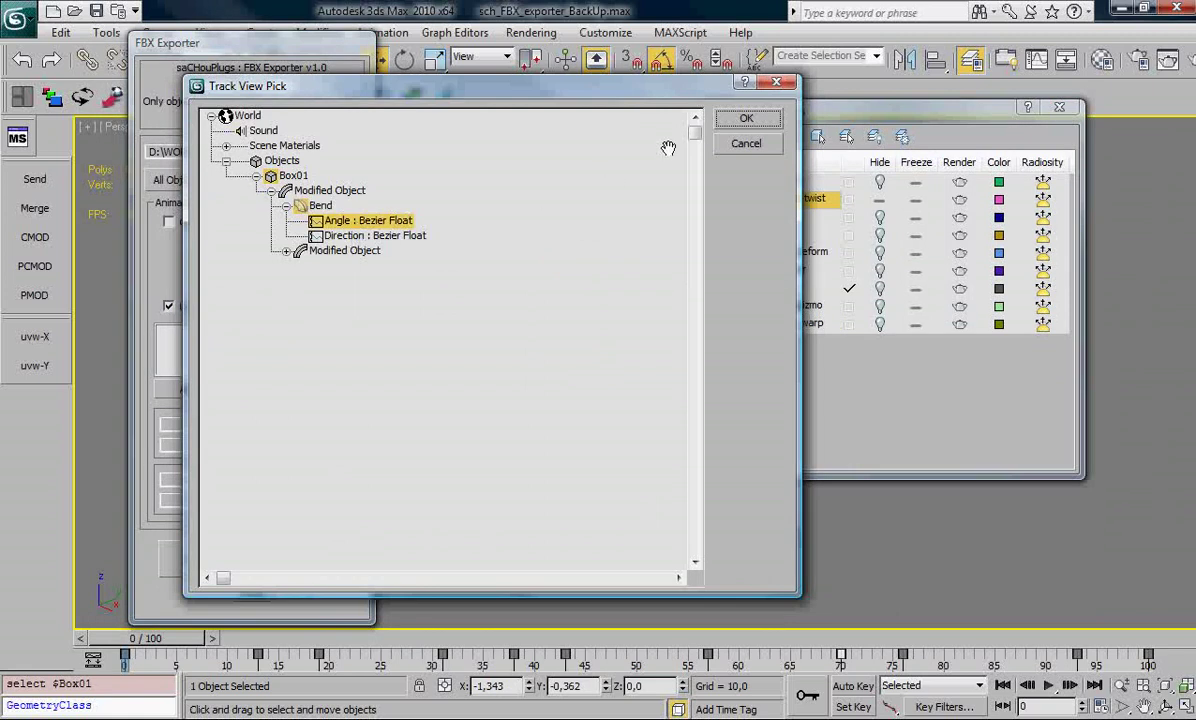
left_click(746, 118)
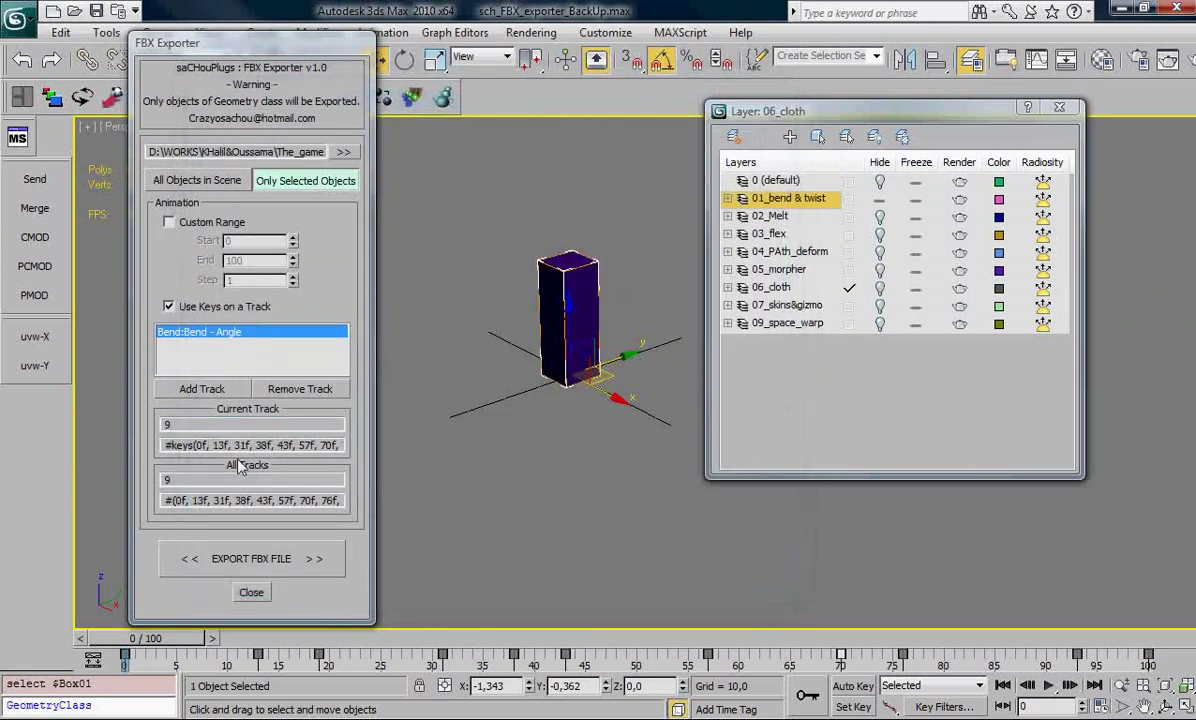
double_click(166, 422)
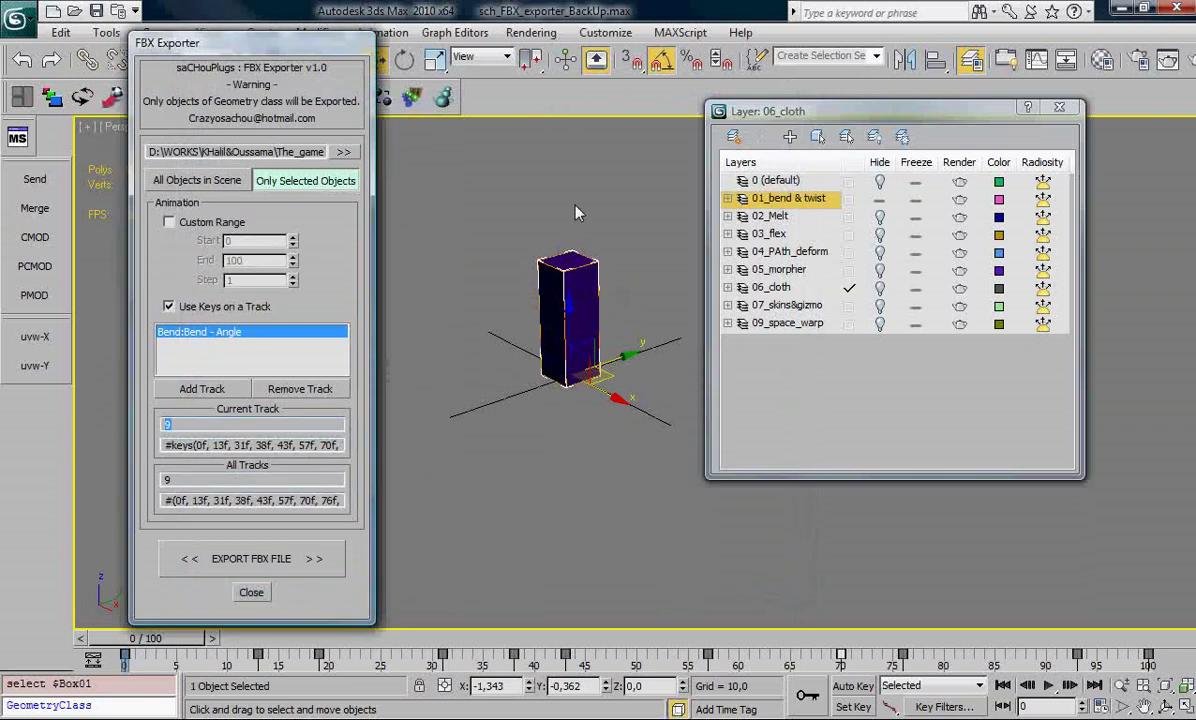
Export Box01's bend animation to saCHou_Export.FBX, replacing the existing file with default options
left_click(277, 565)
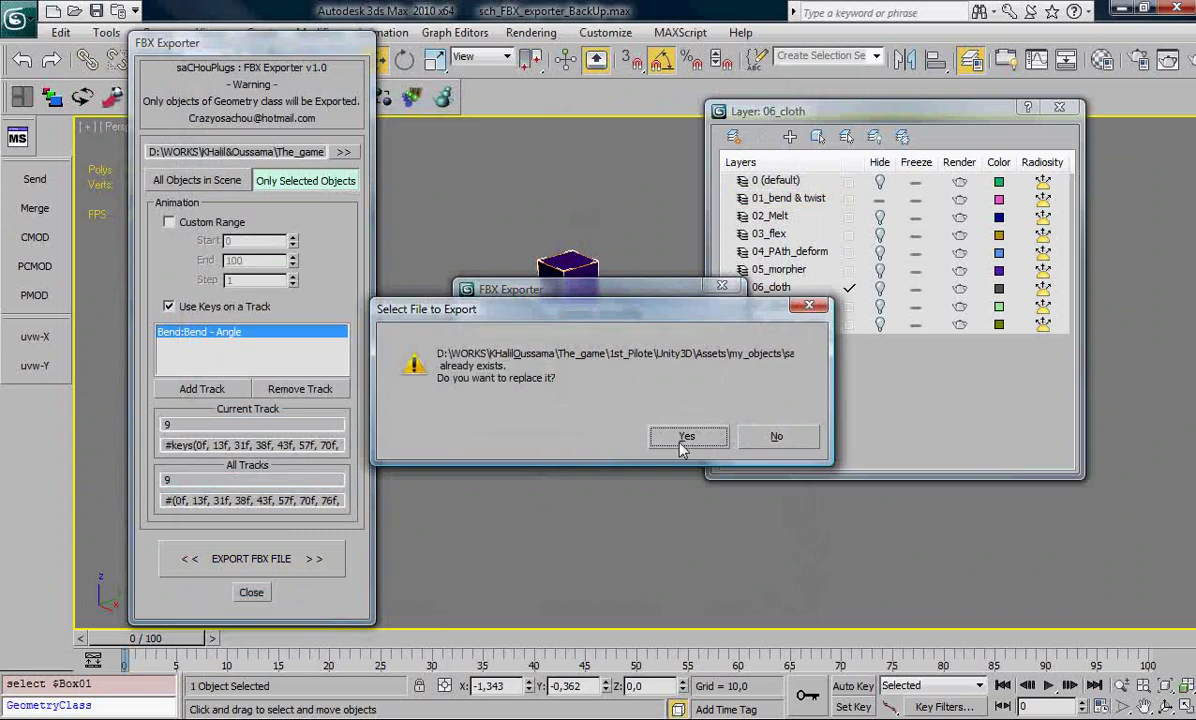
left_click(687, 438)
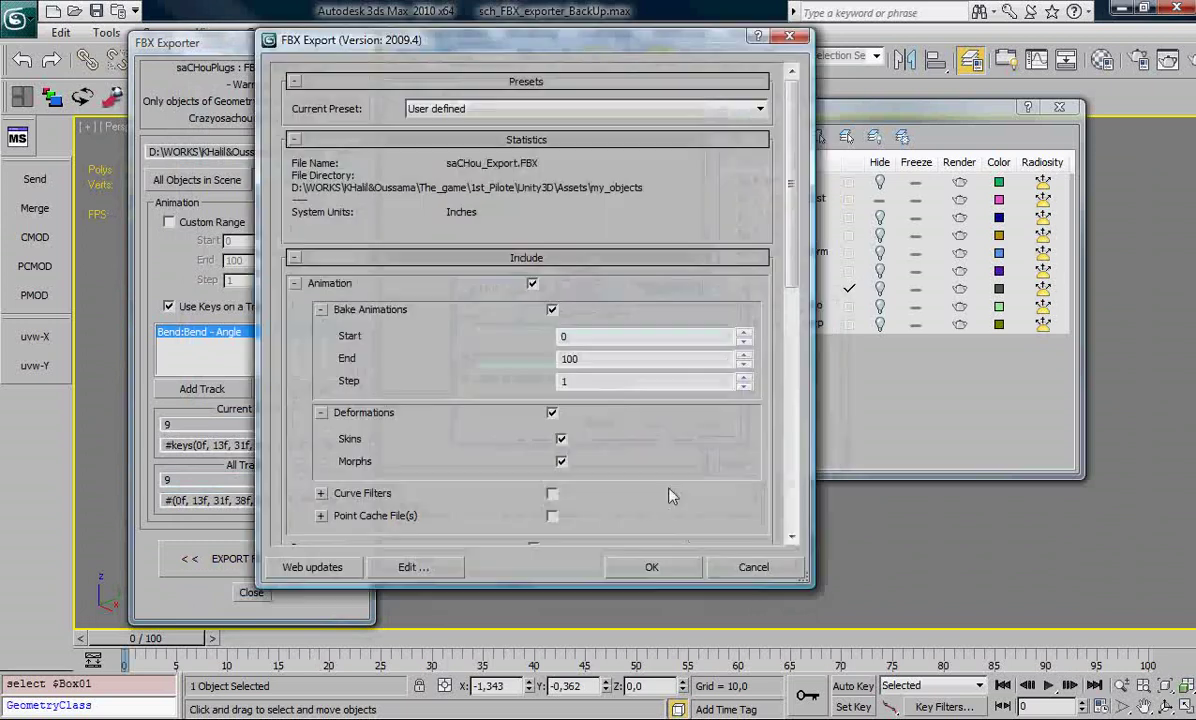
left_click(647, 566)
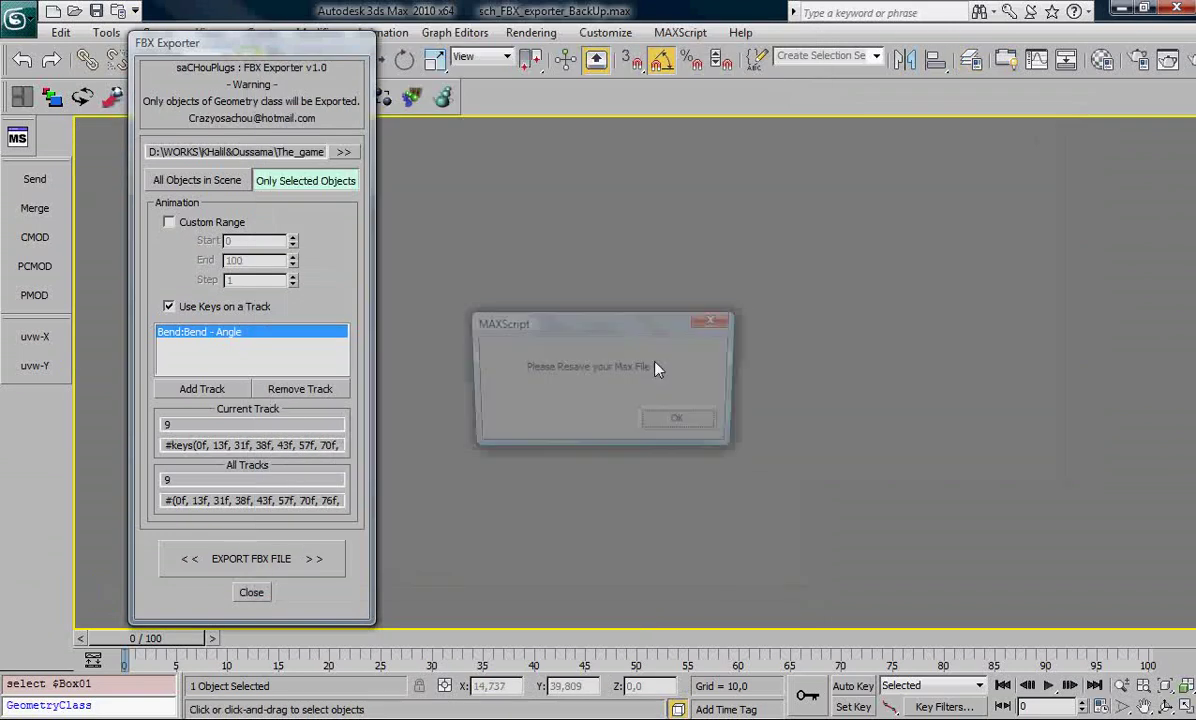
left_click(684, 417)
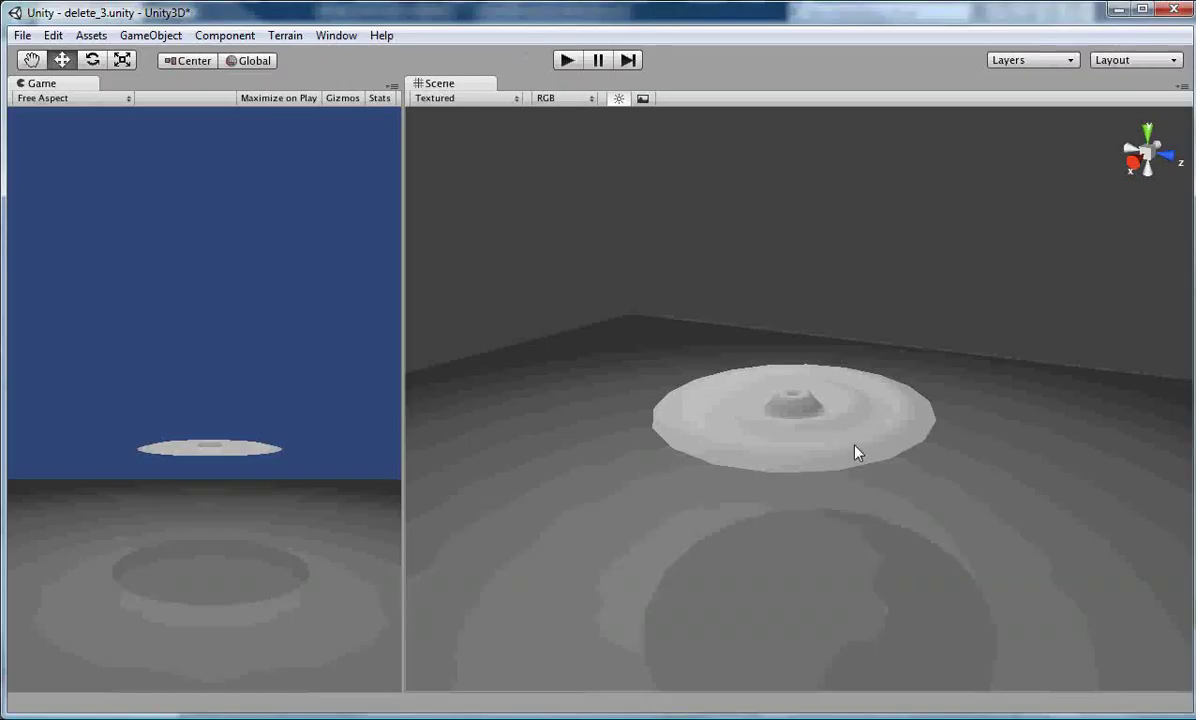
Review the reimported box's saCHou_Export Take 001 keyframes in Unity's Animation window
left_click(858, 457)
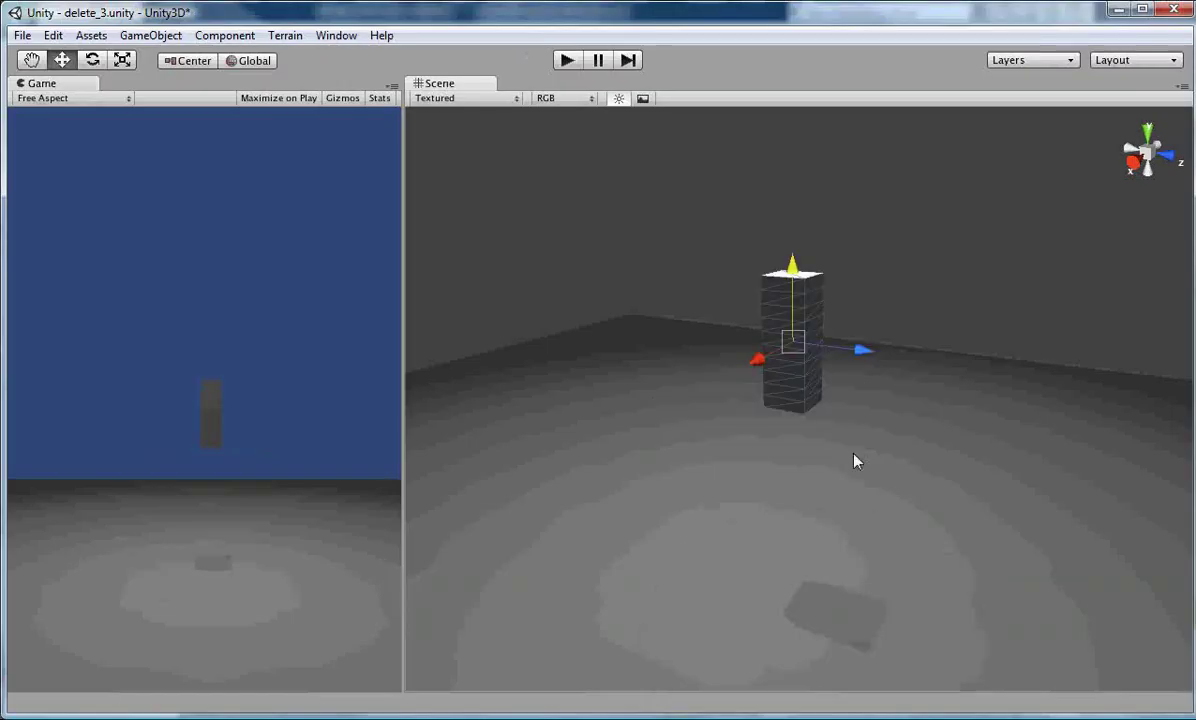
left_click(336, 35)
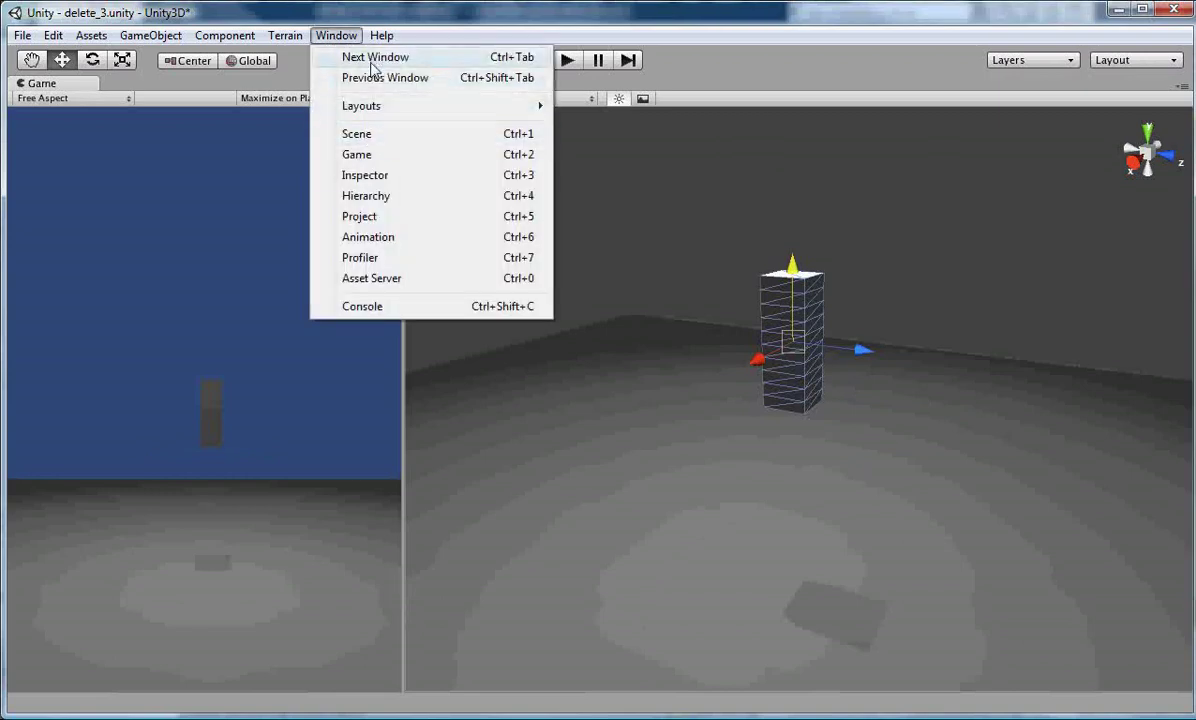
left_click(369, 240)
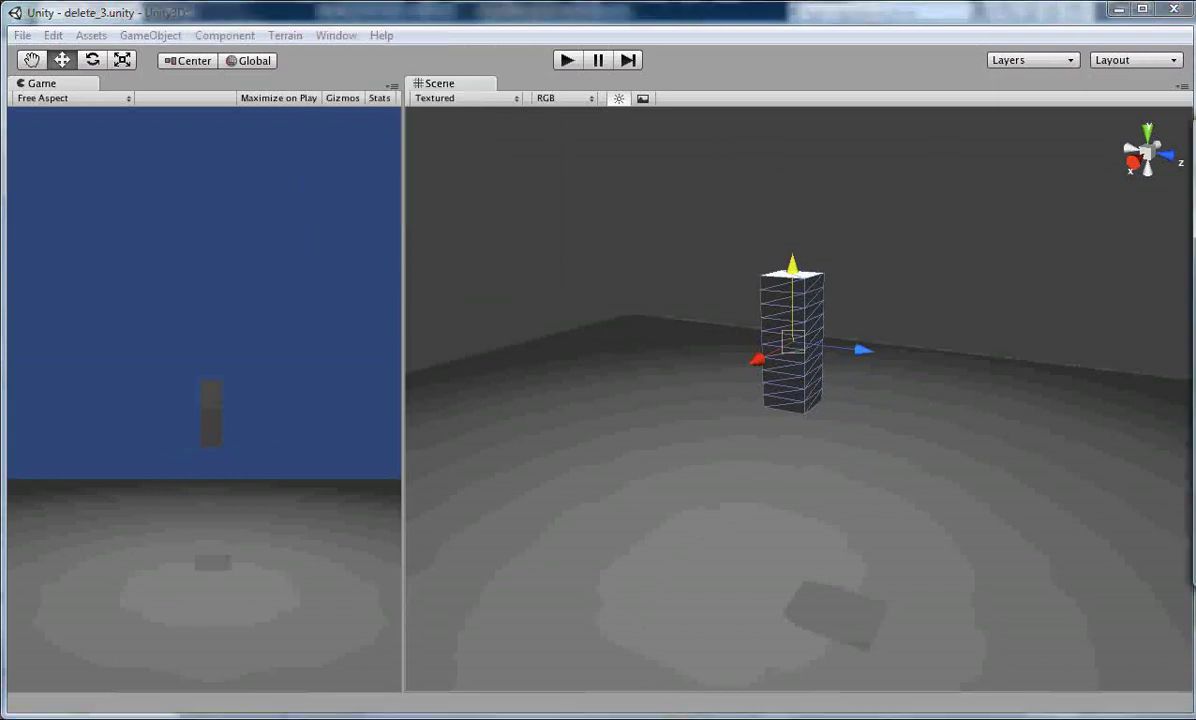
left_click_drag(556, 106, 504, 128)
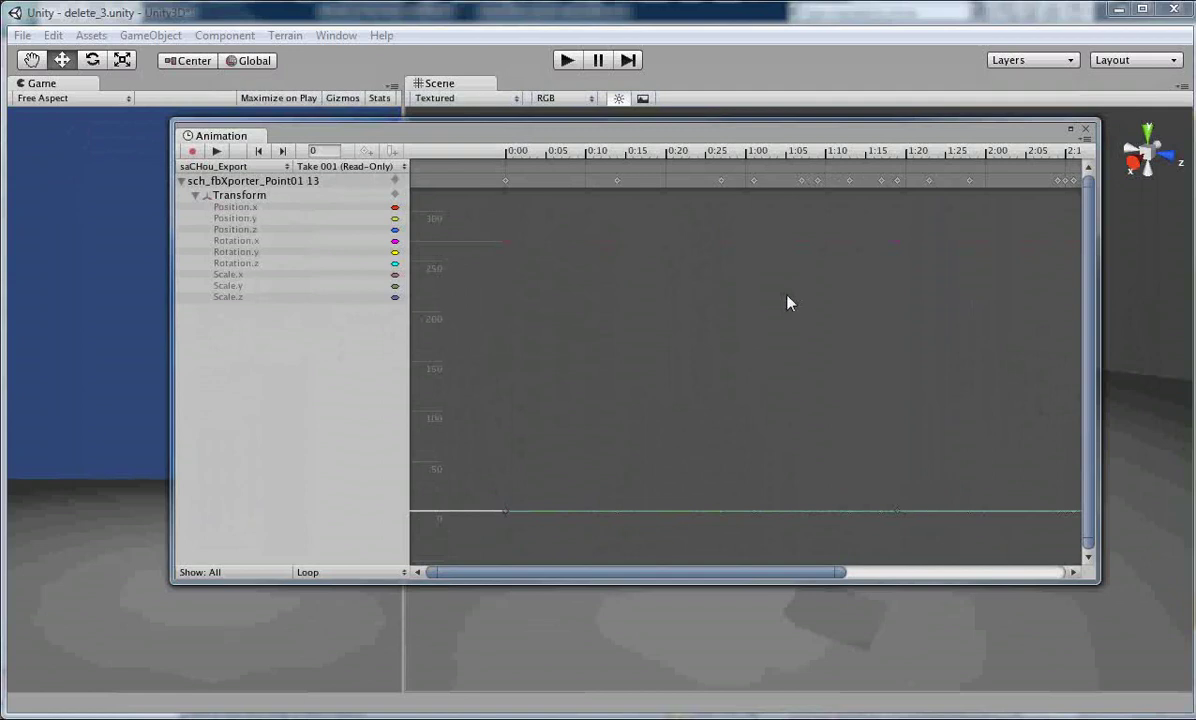
middle_click_drag(787, 301, 755, 360)
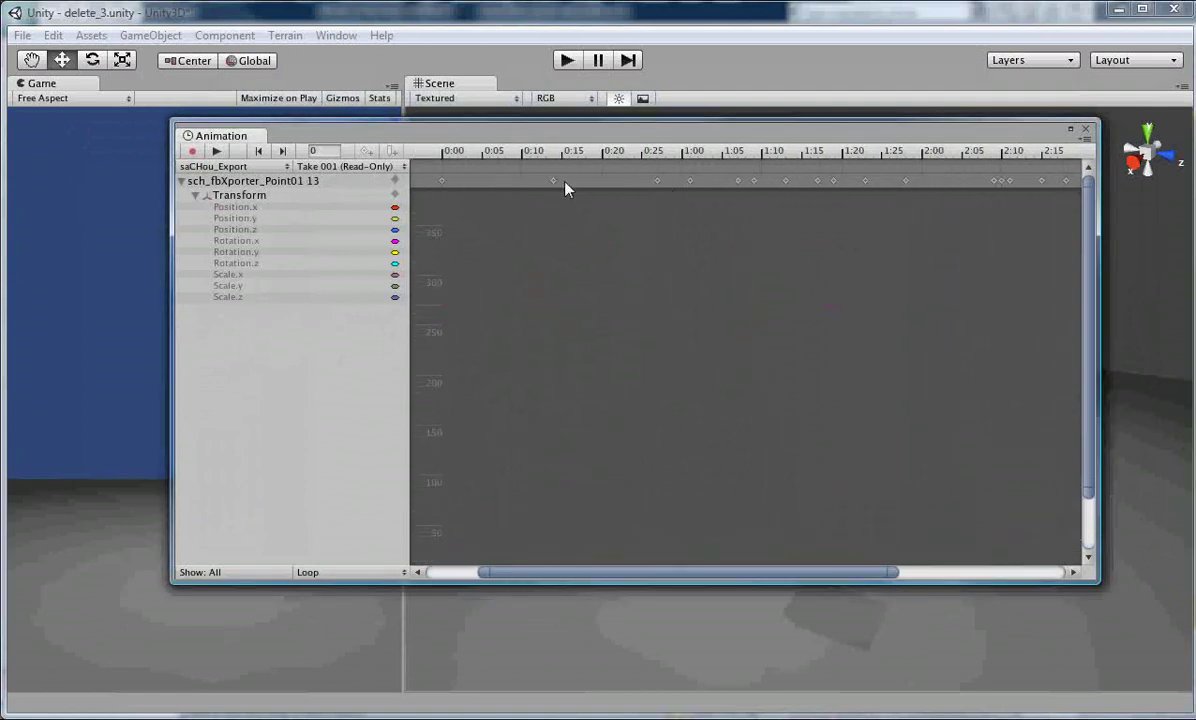
left_click_drag(742, 140, 705, 126)
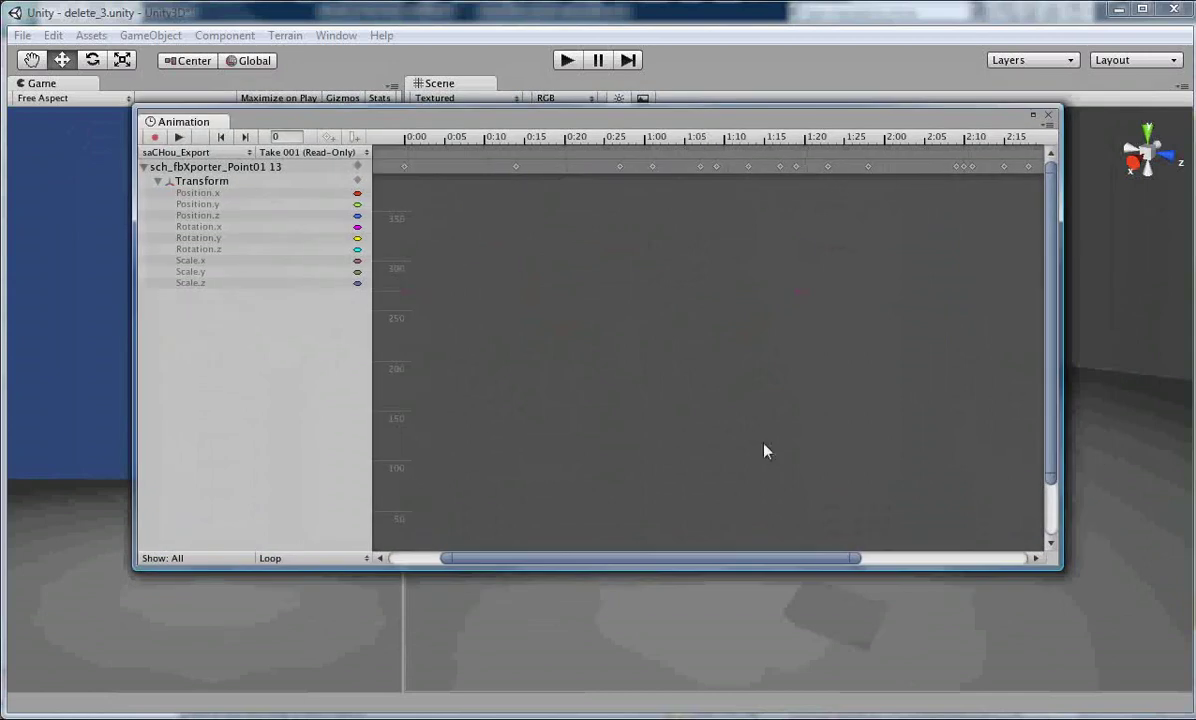
left_click_drag(782, 567, 672, 556)
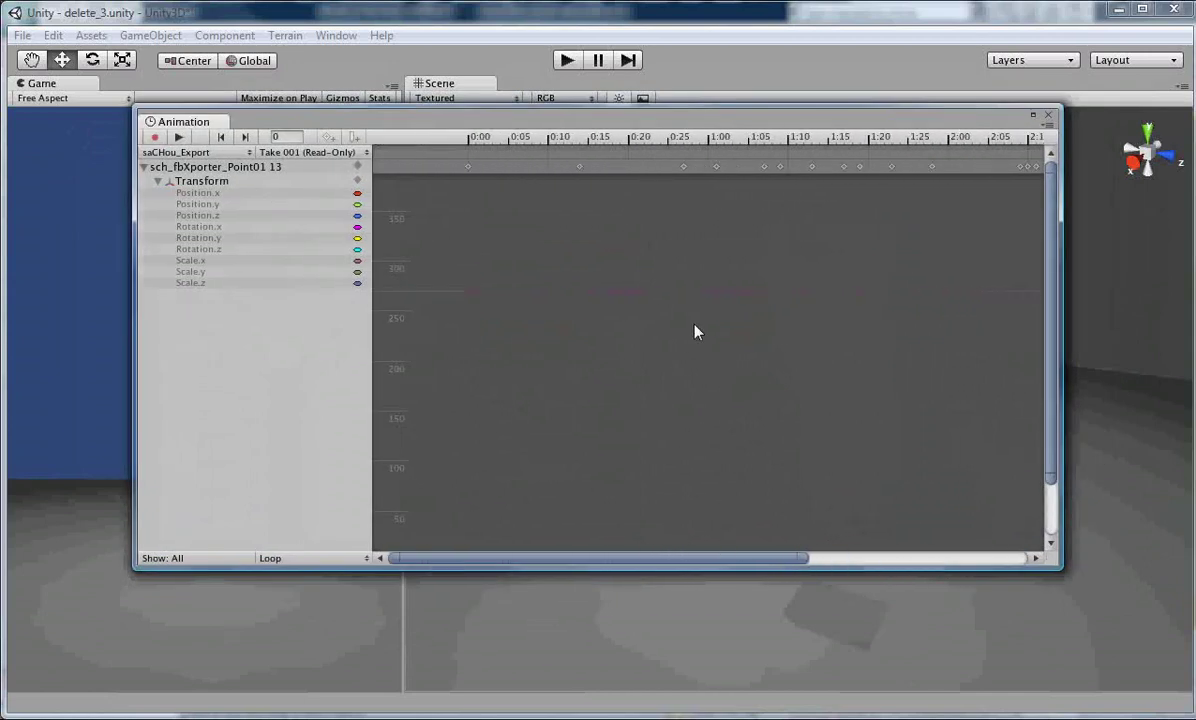
left_click(1047, 114)
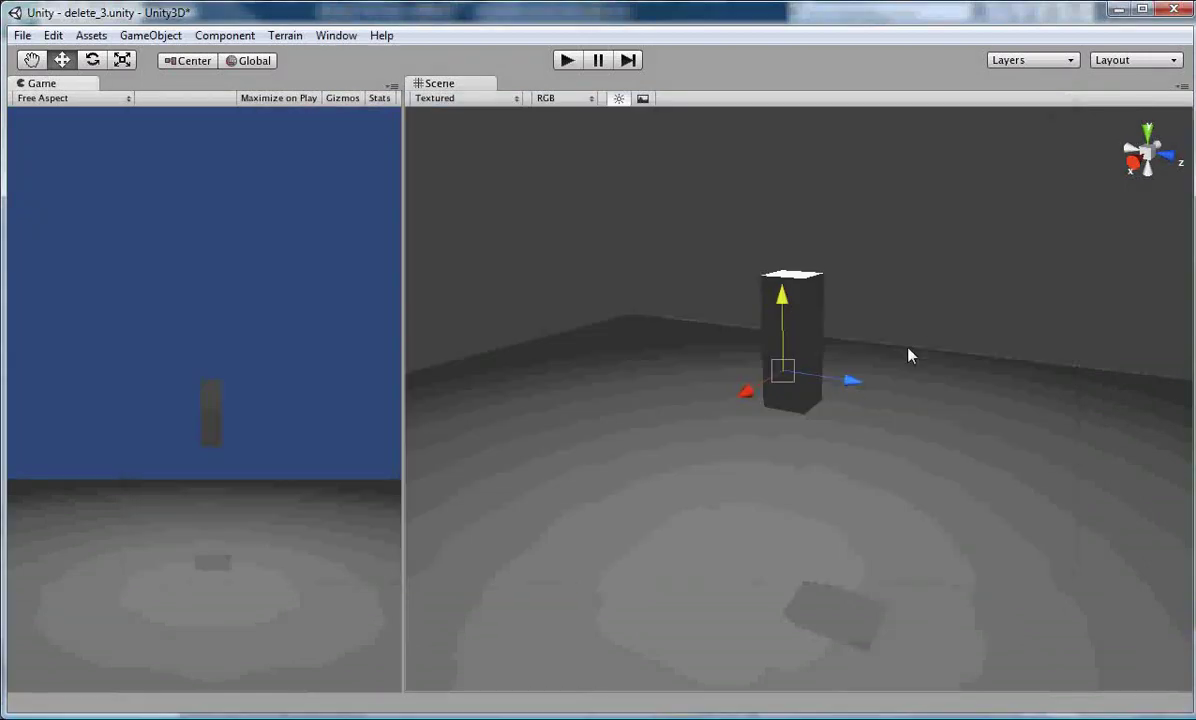